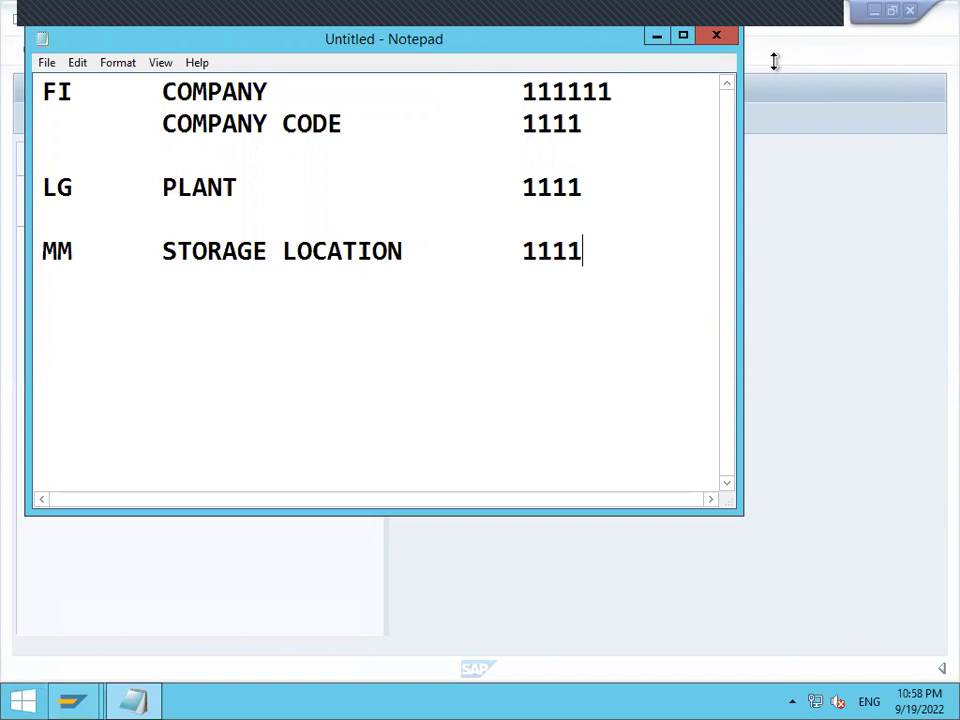
Review the Notepad outline of the FI company, company code, plant and storage location terms
{"action": "left_click", "coordinate": [657, 36]}
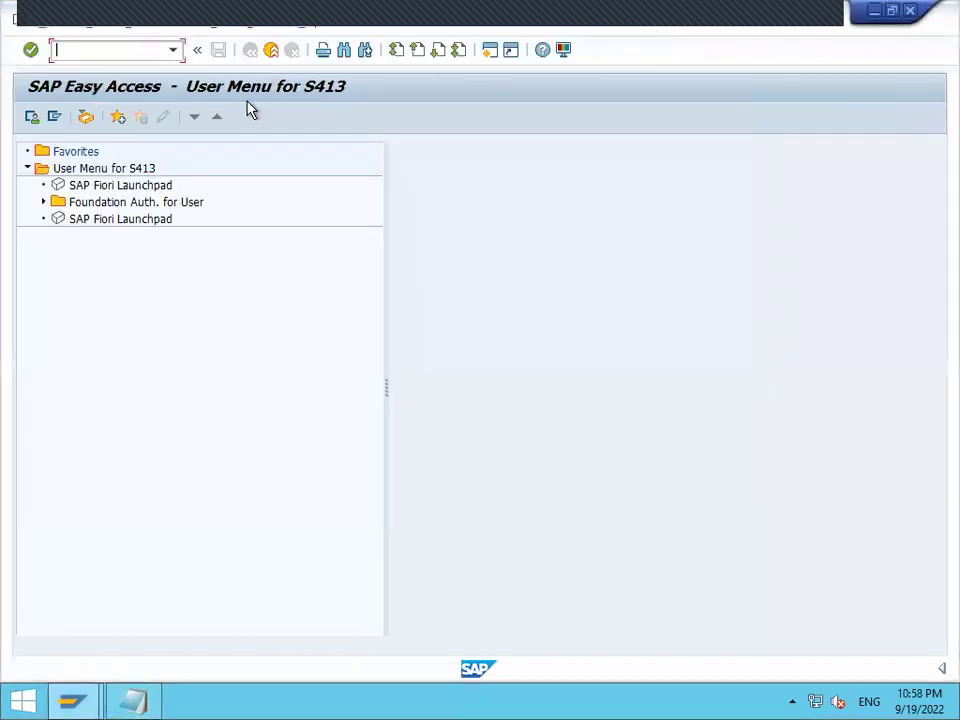
{"action": "left_click", "coordinate": [157, 700]}
{"action": "left_click_drag", "start_coordinate": [42, 90], "coordinate": [193, 90]}
{"action": "left_click", "coordinate": [58, 90]}
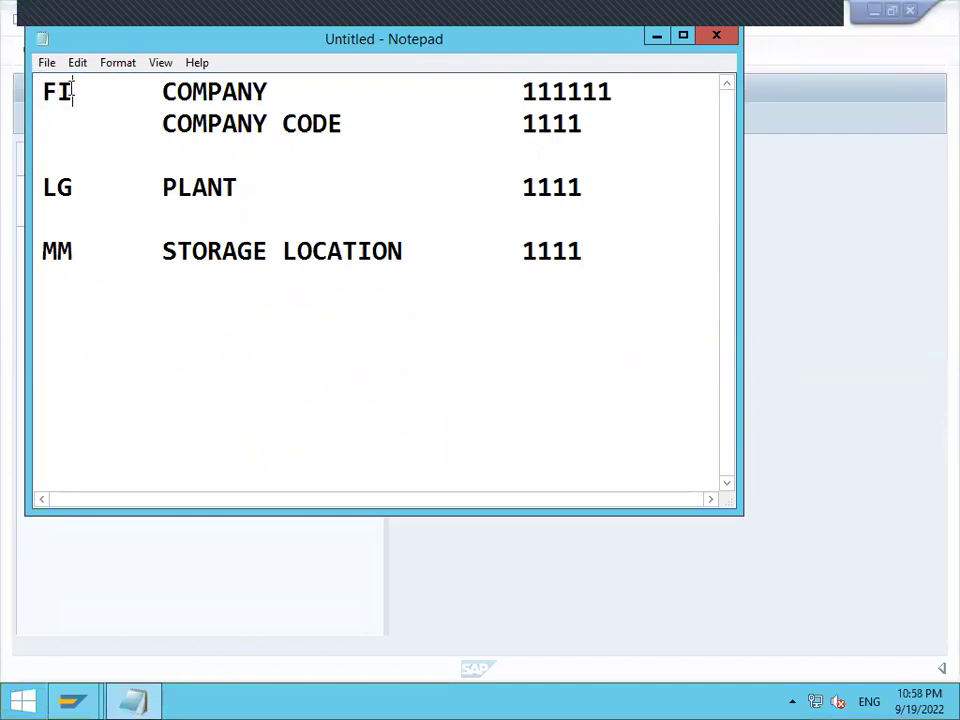
{"action": "double_click", "coordinate": [212, 127]}
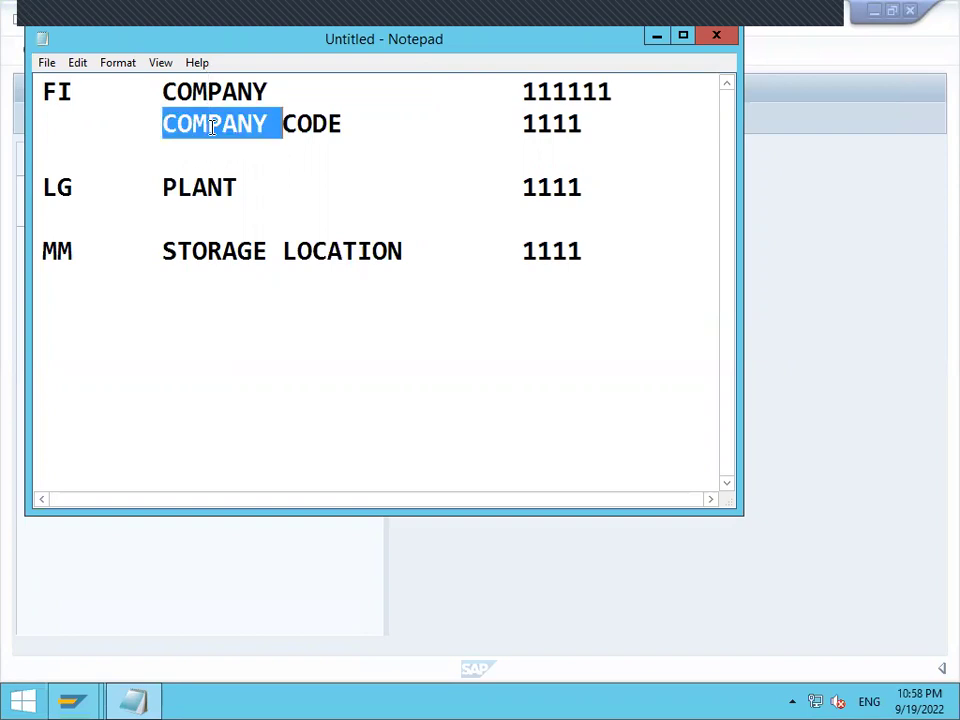
{"action": "double_click", "coordinate": [201, 200]}
{"action": "left_click", "coordinate": [201, 200]}
{"action": "double_click", "coordinate": [221, 252]}
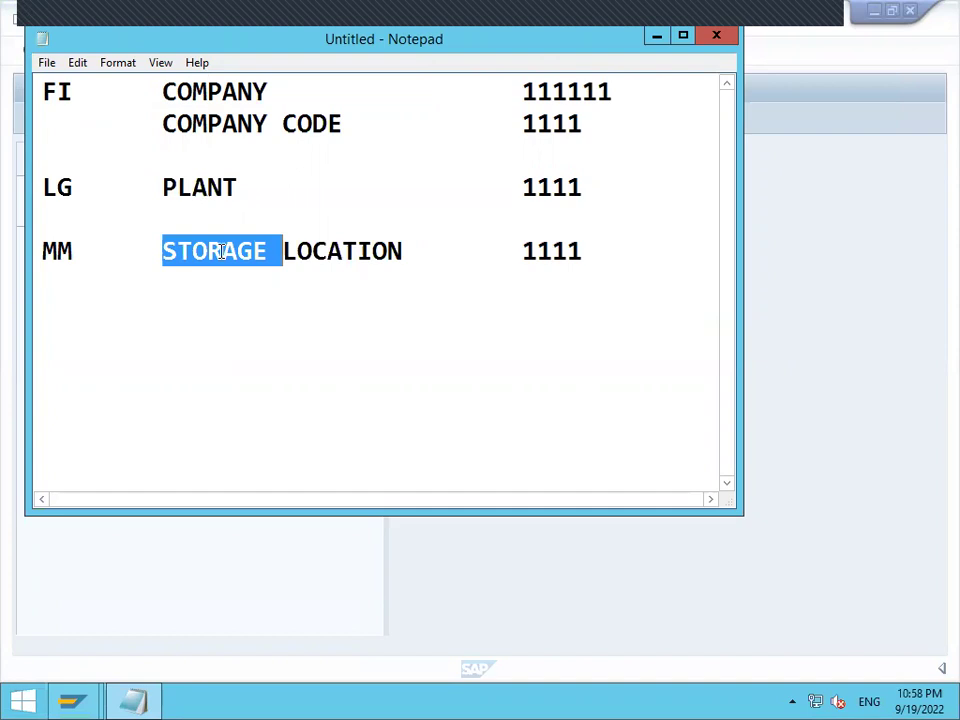
Switch back to SAP and start the SPRO customizing transaction
{"action": "left_click", "coordinate": [795, 194]}
{"action": "type", "text": "SPRO"}
{"action": "key", "text": "Return"}
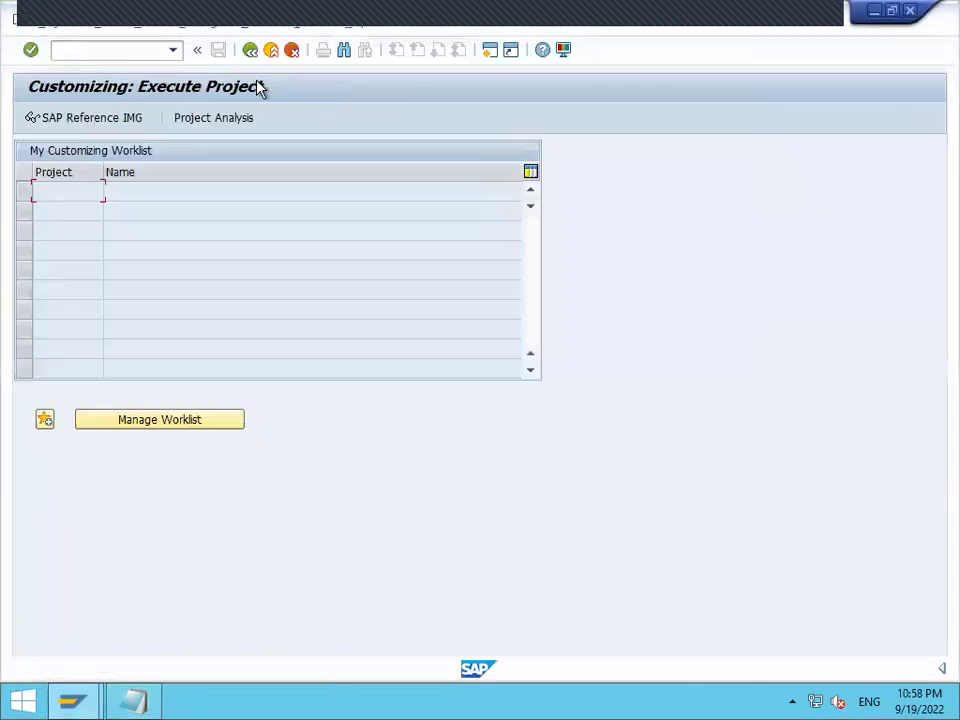
In SAP Reference IMG, run Enterprise Structure > Definition > Financial Accounting > Define company
{"action": "left_click", "coordinate": [127, 120]}
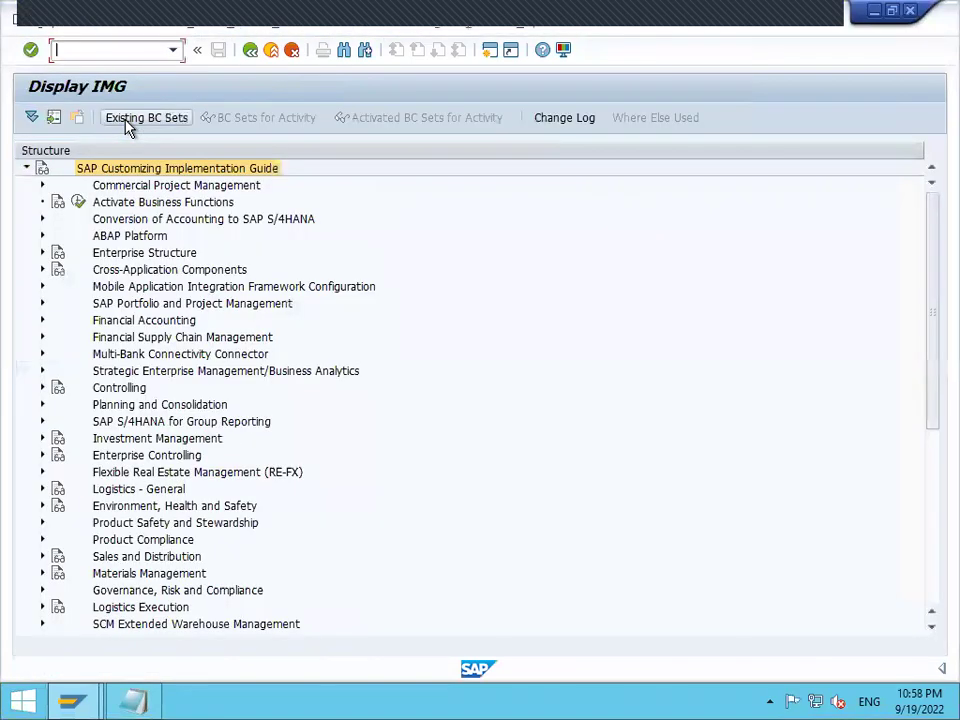
{"action": "left_click", "coordinate": [43, 255]}
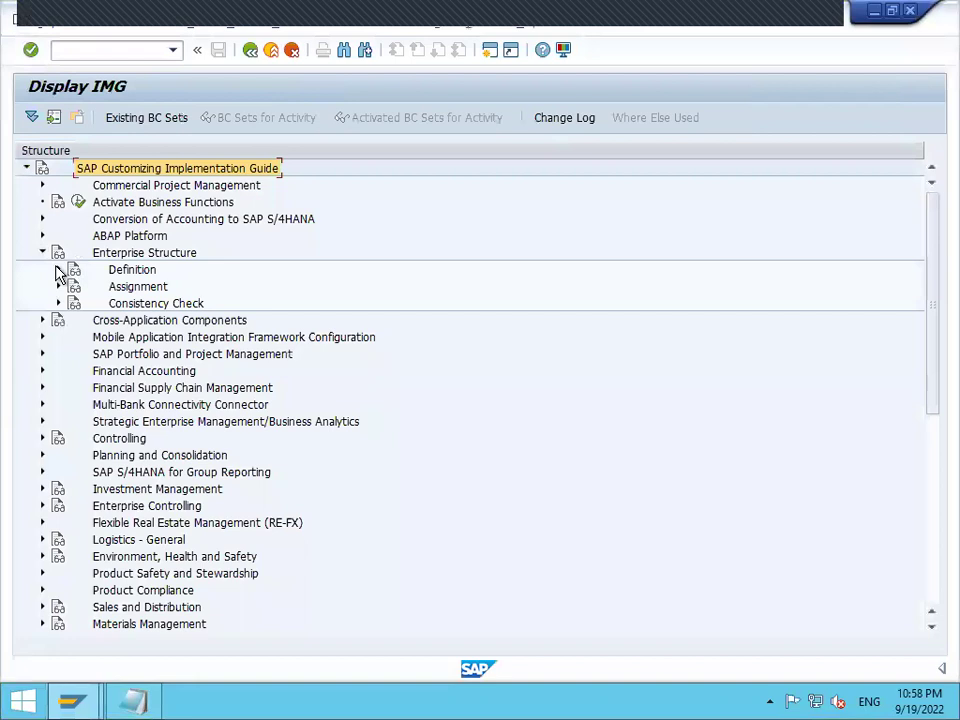
{"action": "left_click", "coordinate": [58, 270]}
{"action": "left_click", "coordinate": [74, 287]}
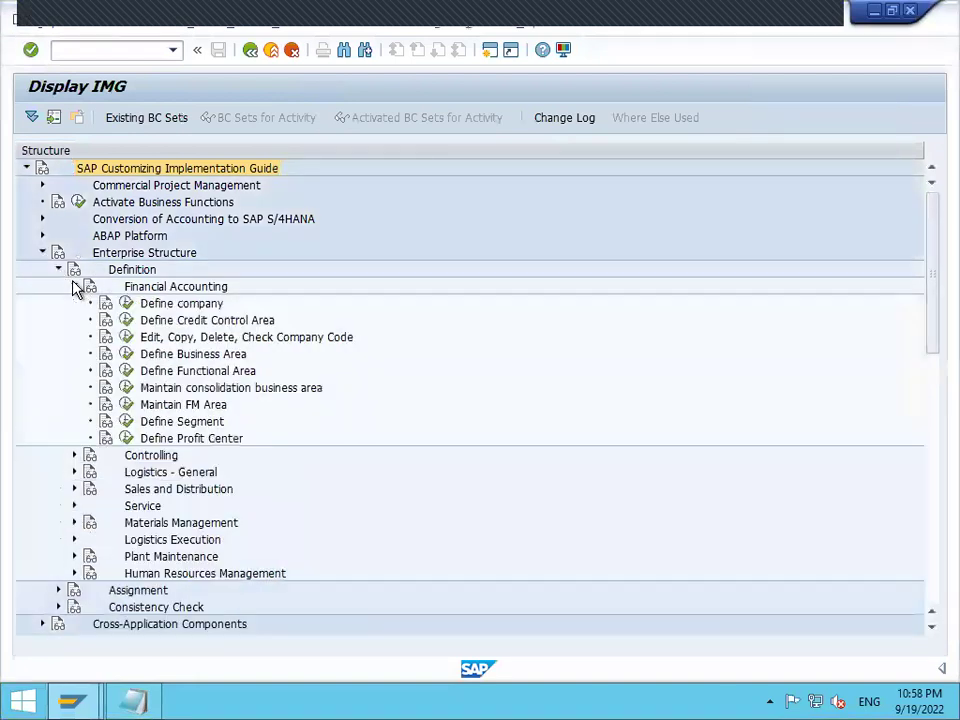
{"action": "left_click", "coordinate": [125, 306]}
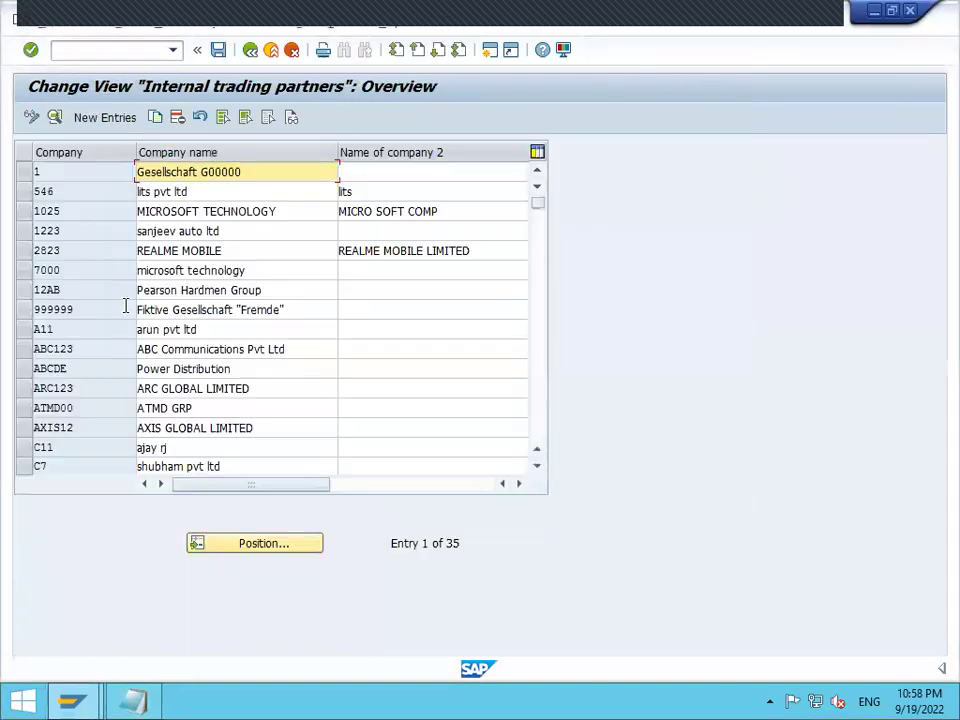
Add a new company 111111 named GF GRP INDS with country IN
{"action": "left_click", "coordinate": [118, 122]}
{"action": "type", "text": "111111"}
{"action": "key", "text": "Tab"}
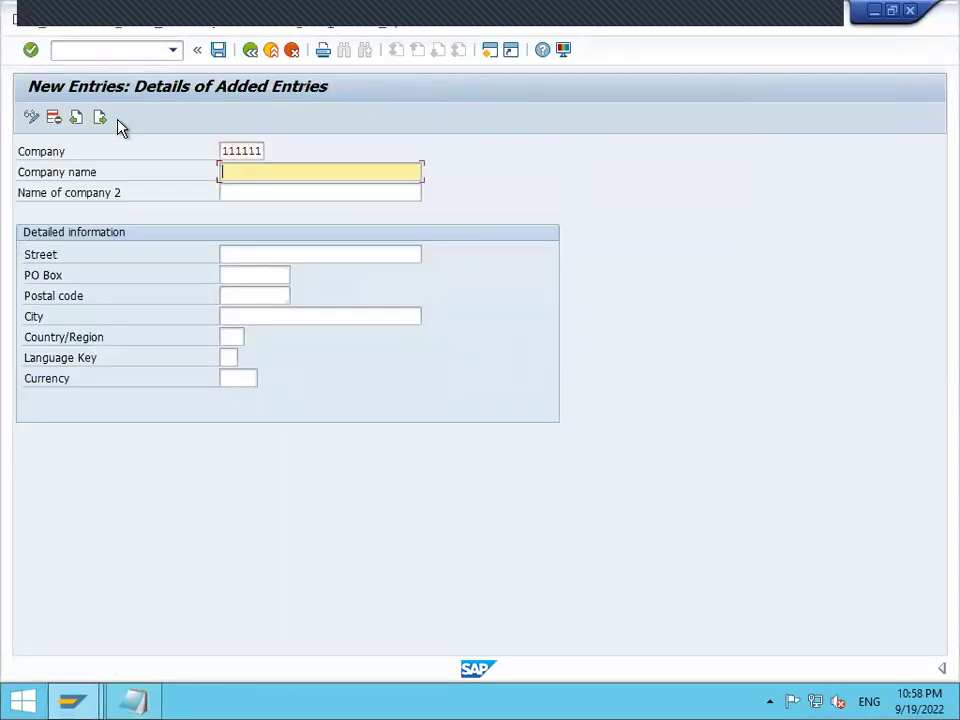
{"action": "type", "text": "GF IND"}
{"action": "key", "text": "BackSpace"}
{"action": "key", "text": "BackSpace"}
{"action": "key", "text": "BackSpace"}
{"action": "key", "text": "BackSpace"}
{"action": "type", "text": "GRP INDS"}
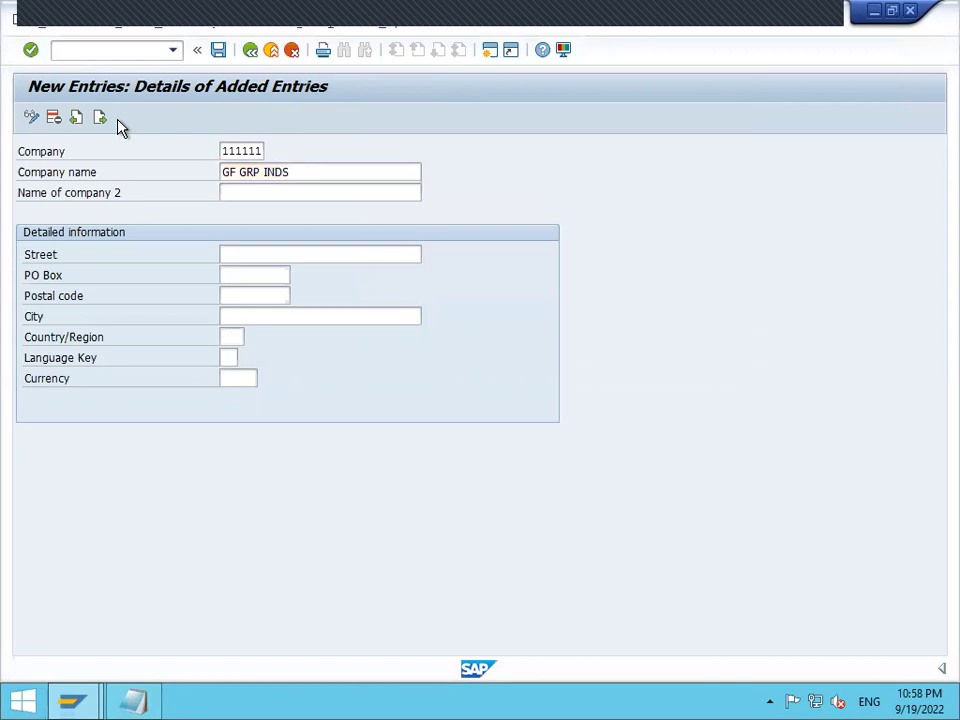
{"action": "key", "text": "Return"}
{"action": "type", "text": "IN"}
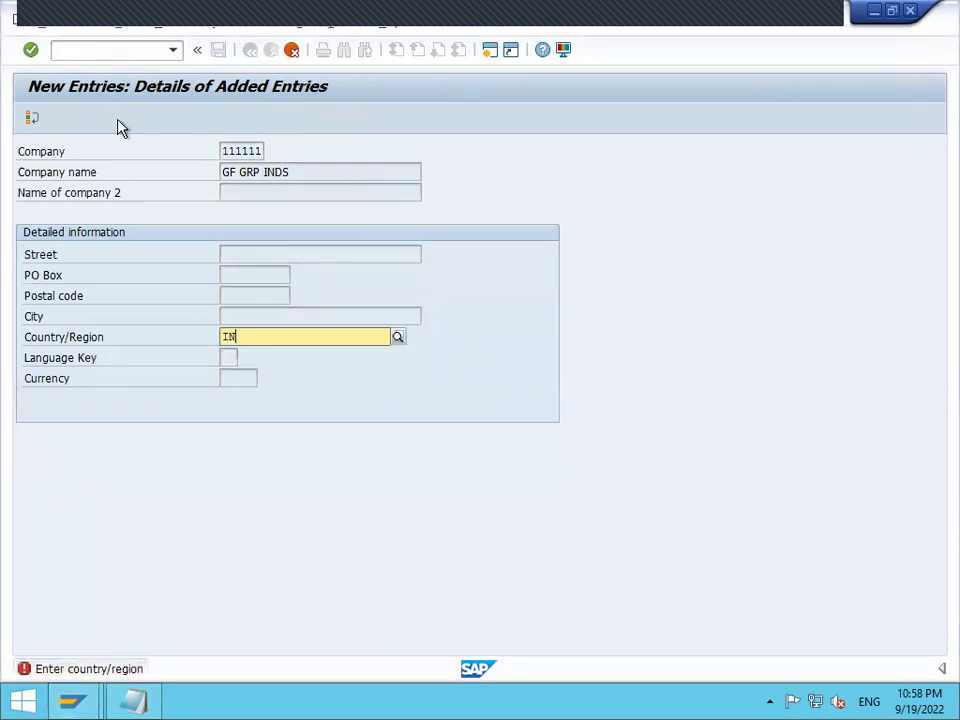
{"action": "key", "text": "Return"}
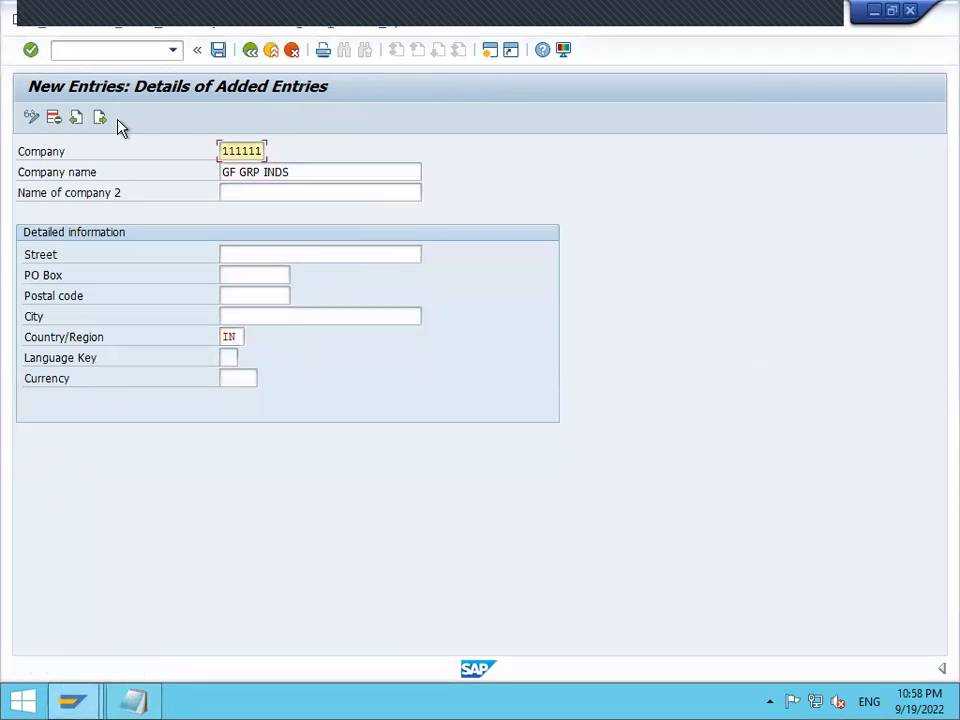
Set language EN and currency INR, save under a customizing request, and go back
{"action": "left_click", "coordinate": [227, 356]}
{"action": "type", "text": "EN"}
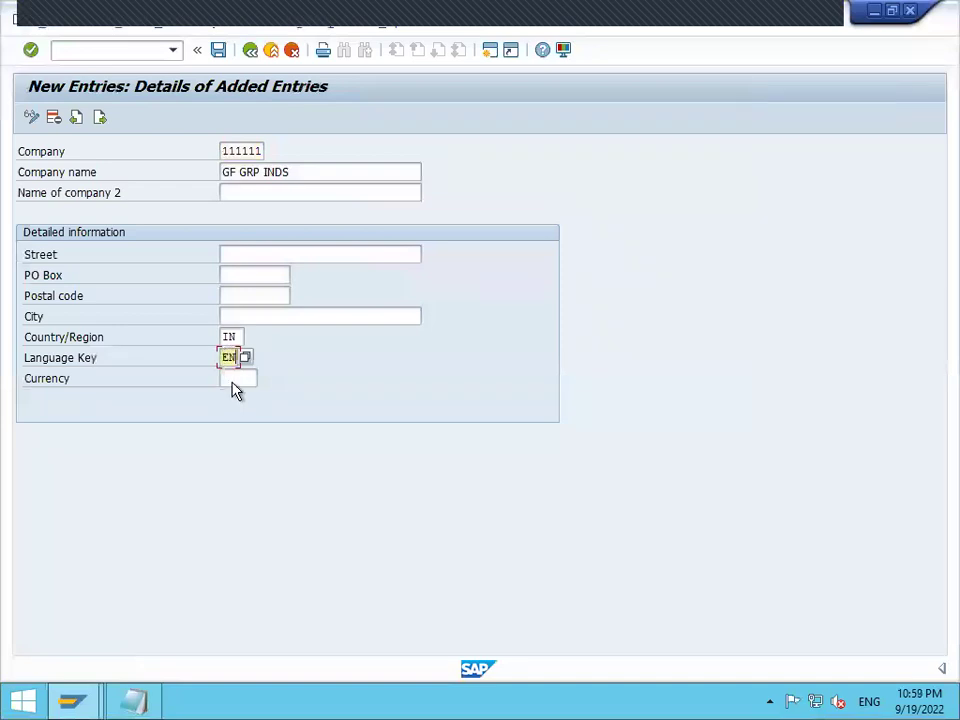
{"action": "left_click", "coordinate": [232, 378]}
{"action": "type", "text": "INR"}
{"action": "key", "text": "Return"}
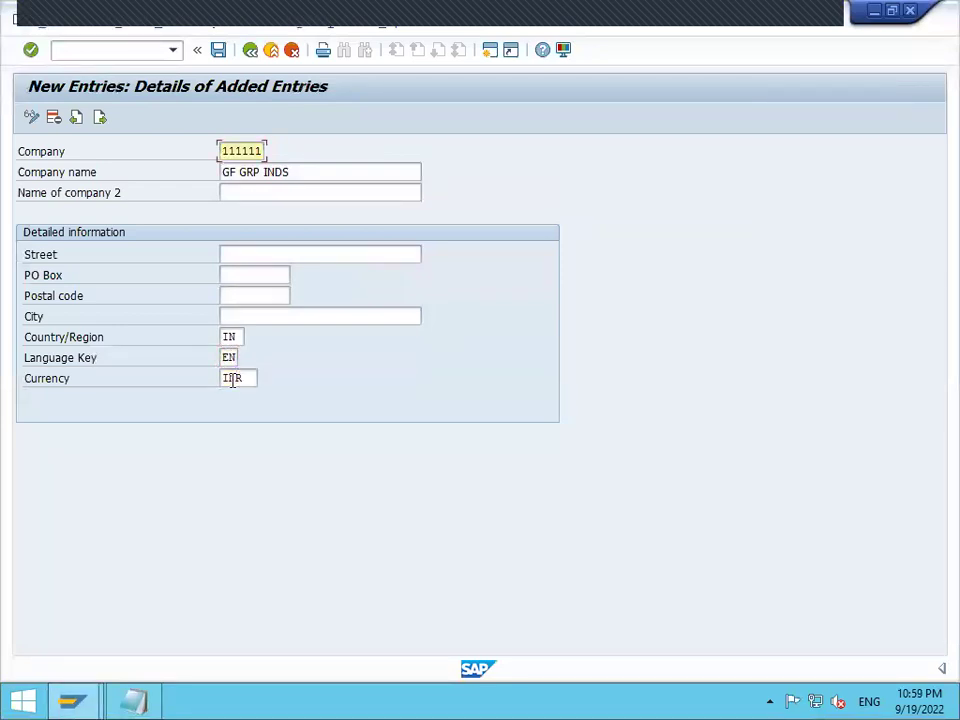
{"action": "left_click", "coordinate": [218, 50]}
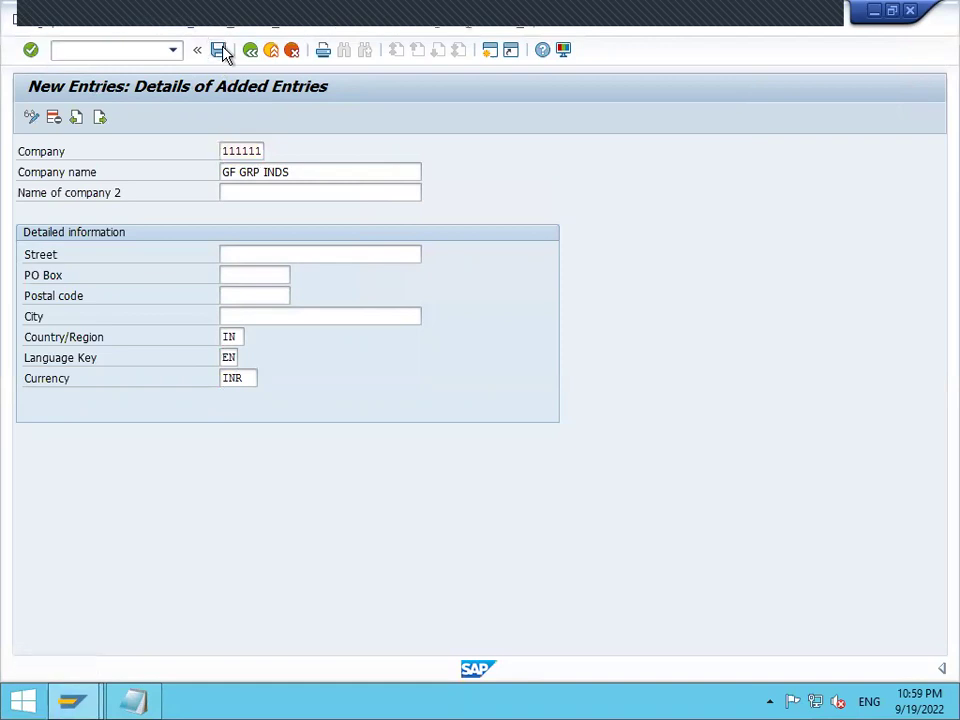
{"action": "left_click", "coordinate": [276, 318]}
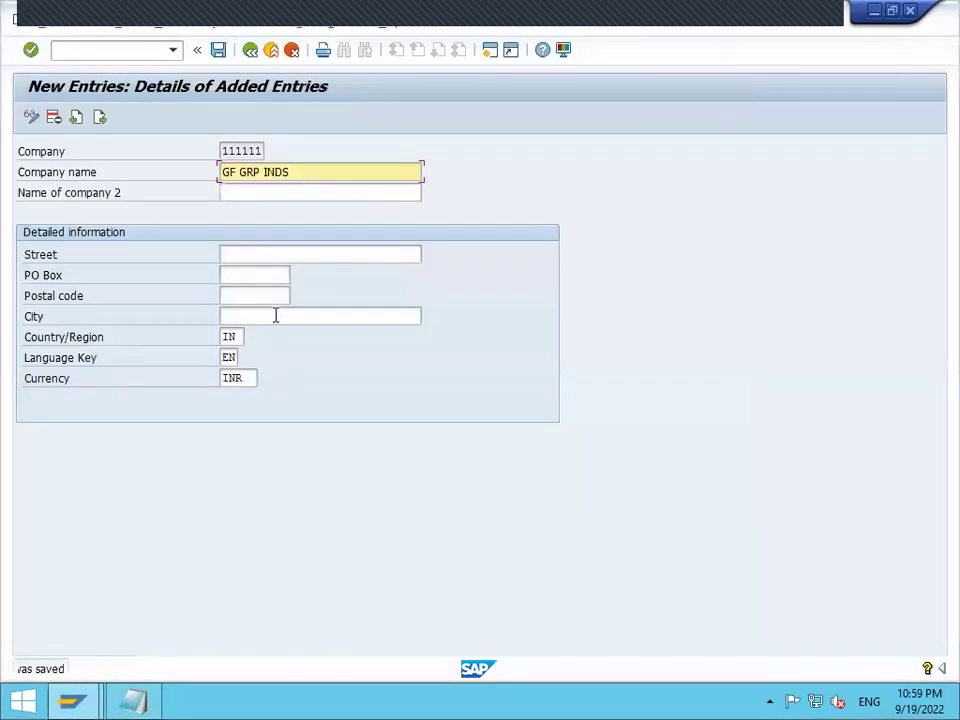
{"action": "left_click", "coordinate": [250, 50]}
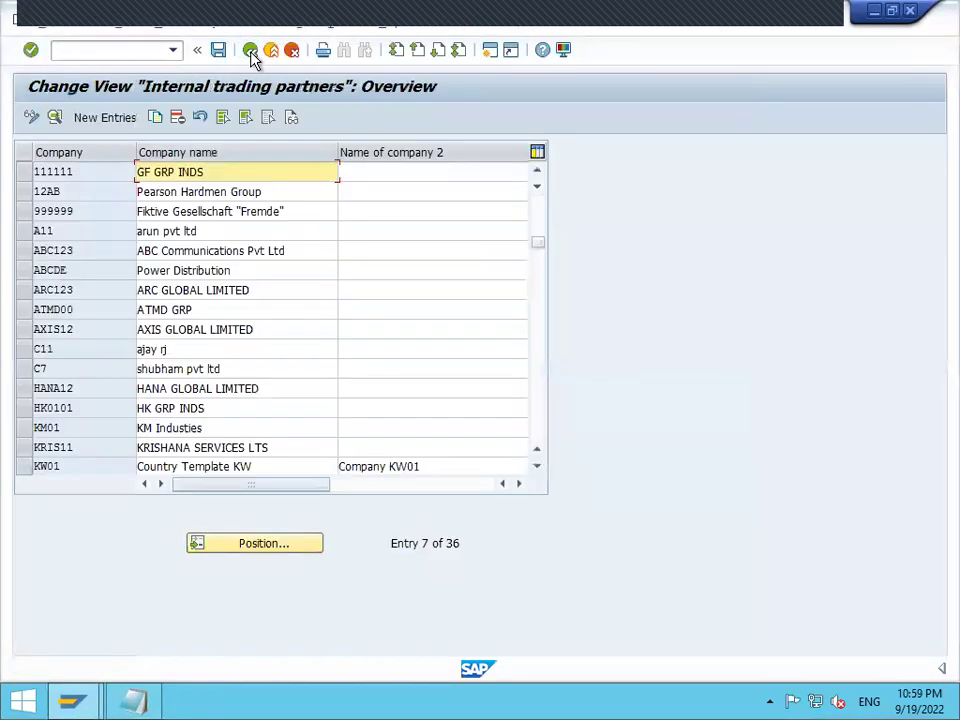
Check the notes, then open the Edit, Copy, Delete, Check Company Code table
{"action": "left_click", "coordinate": [251, 50]}
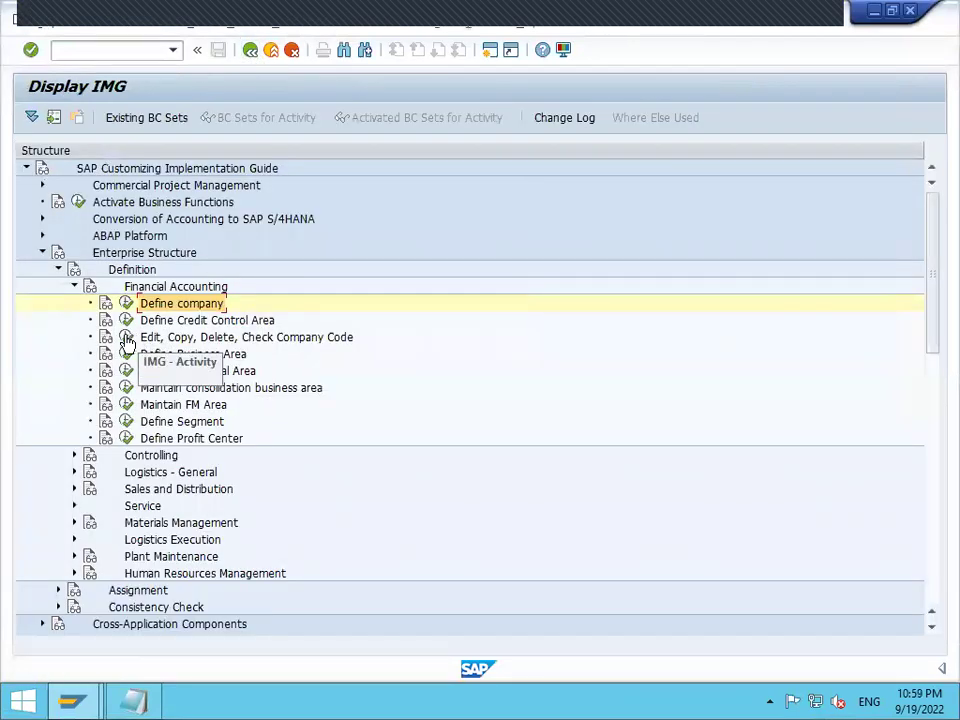
{"action": "left_click", "coordinate": [133, 702]}
{"action": "left_click", "coordinate": [133, 702]}
{"action": "left_click", "coordinate": [128, 341]}
{"action": "double_click", "coordinate": [156, 239]}
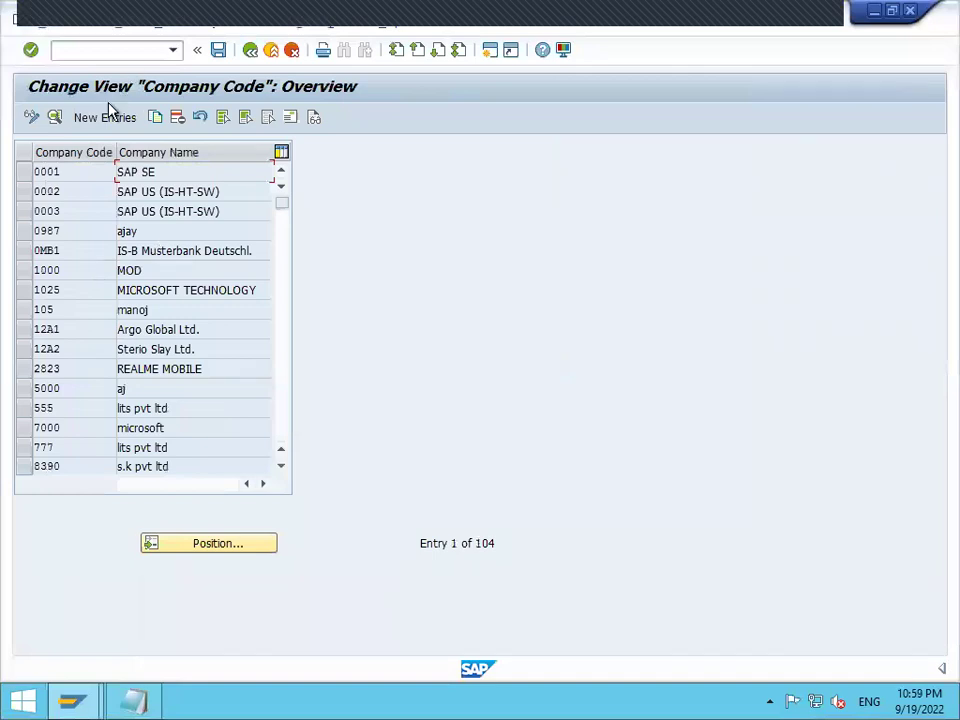
Create new company code 1111, GF INDS P LTD, with currency INR
{"action": "left_click", "coordinate": [105, 118]}
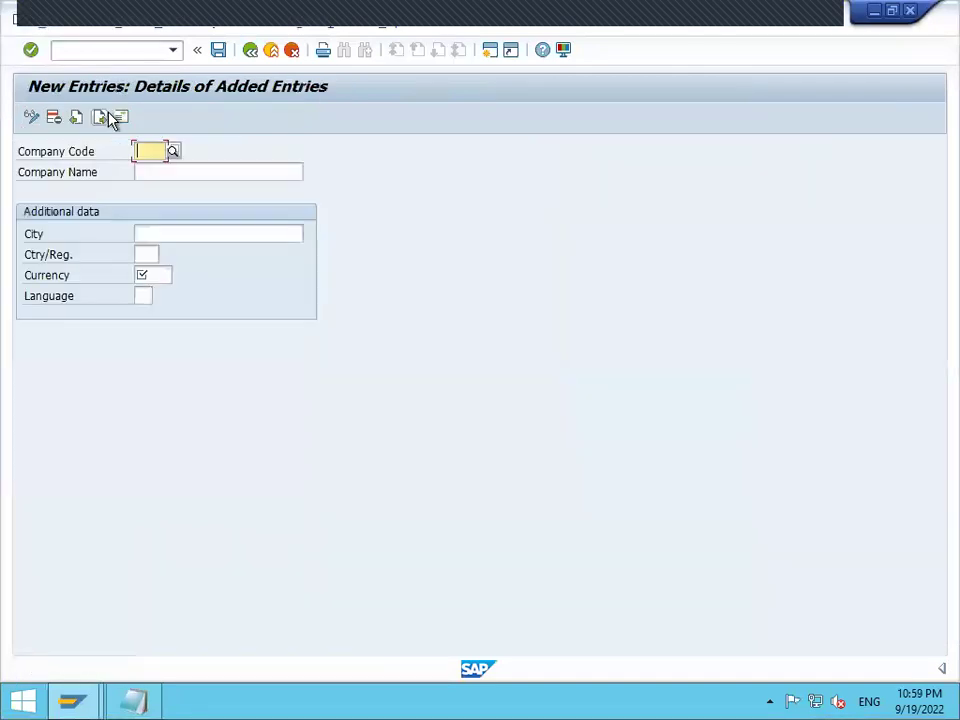
{"action": "type", "text": "1111"}
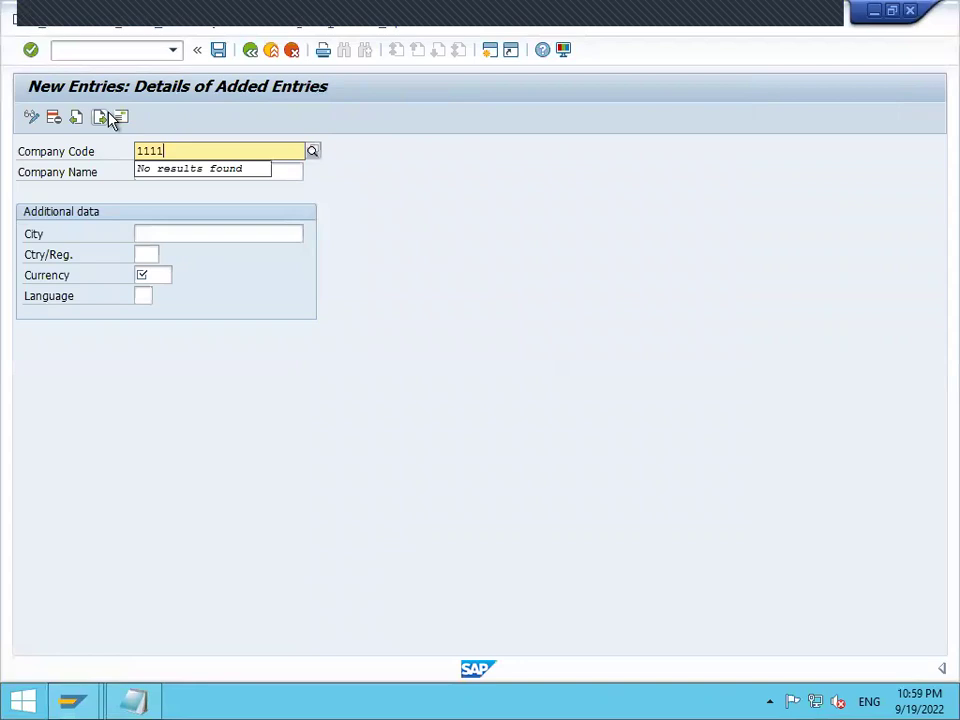
{"action": "key", "text": "Tab"}
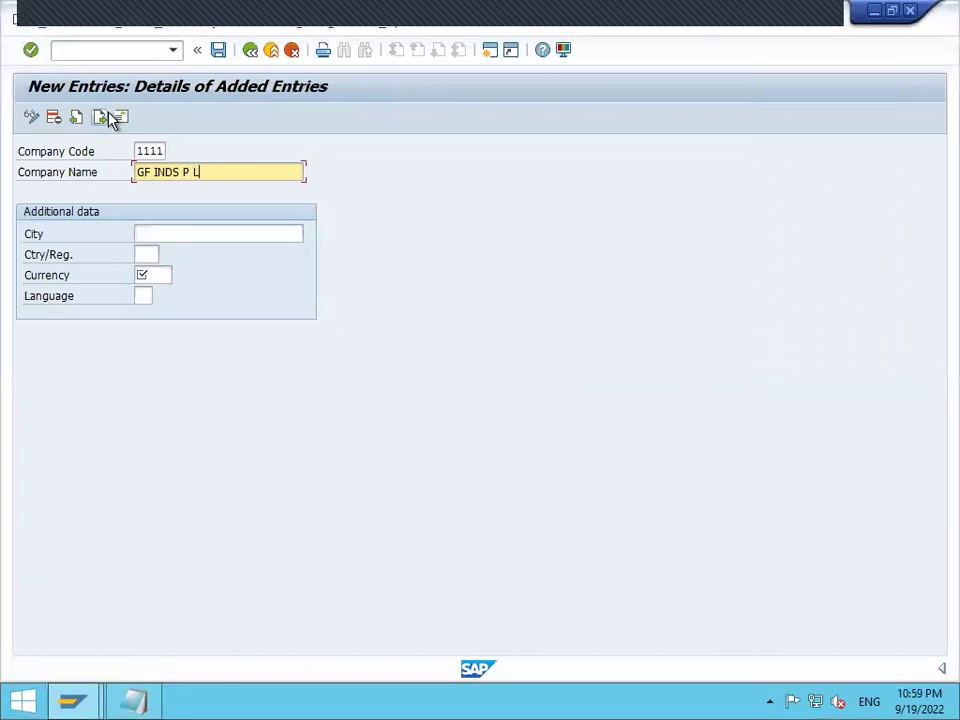
{"action": "key", "text": "Return"}
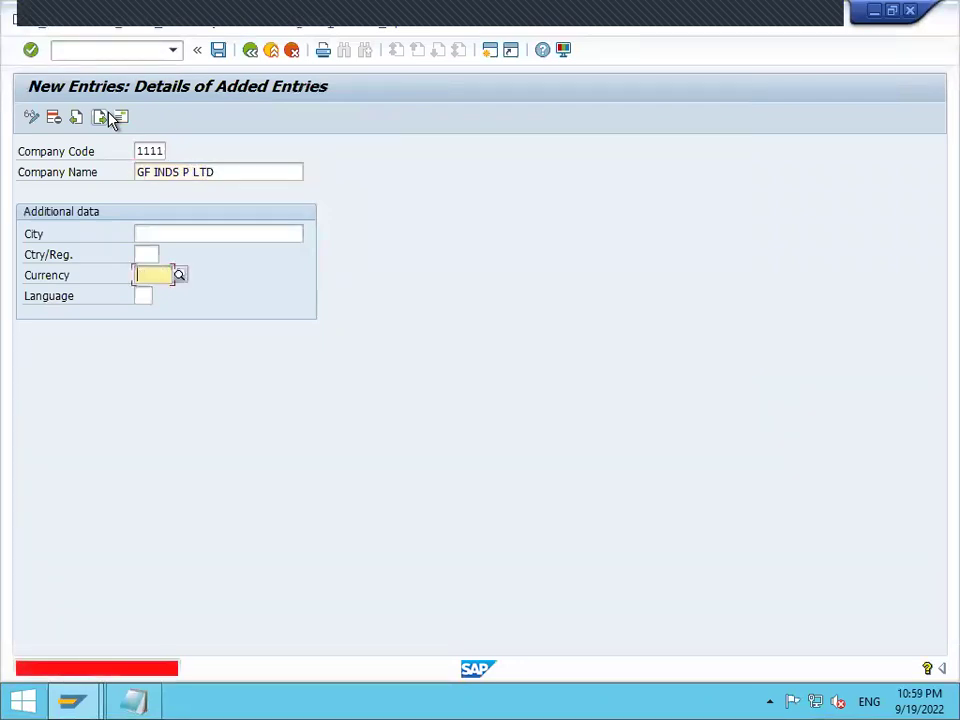
{"action": "type", "text": "INR"}
{"action": "key", "text": "Return"}
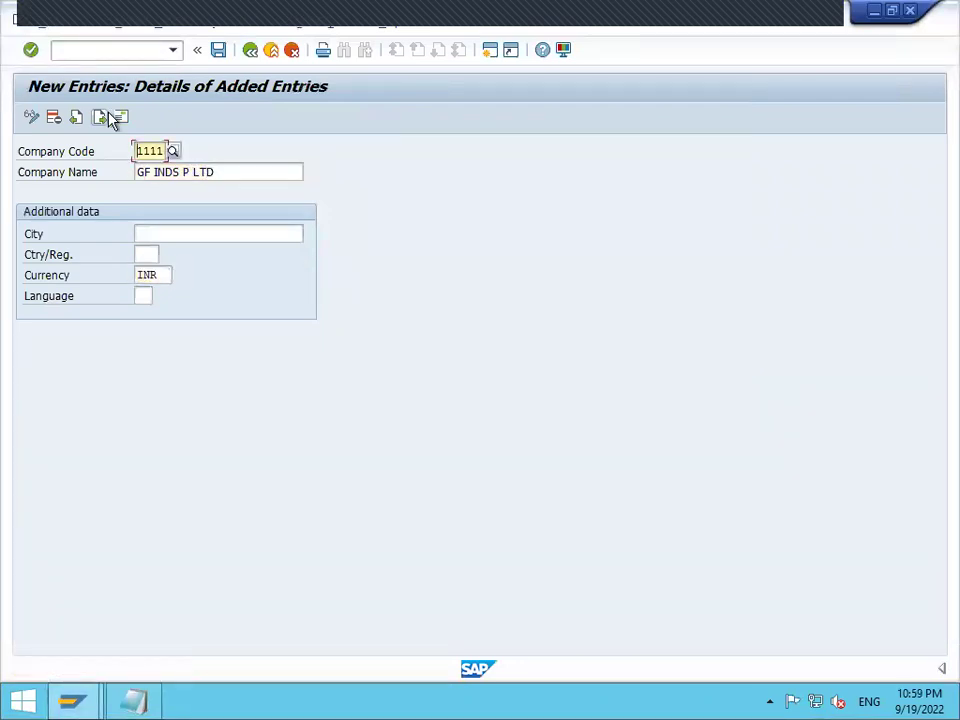
Give company code 1111 city BANGALORE and country IN
{"action": "left_click", "coordinate": [153, 251]}
{"action": "left_click", "coordinate": [163, 231]}
{"action": "type", "text": "BANGALORE"}
{"action": "left_click", "coordinate": [143, 296]}
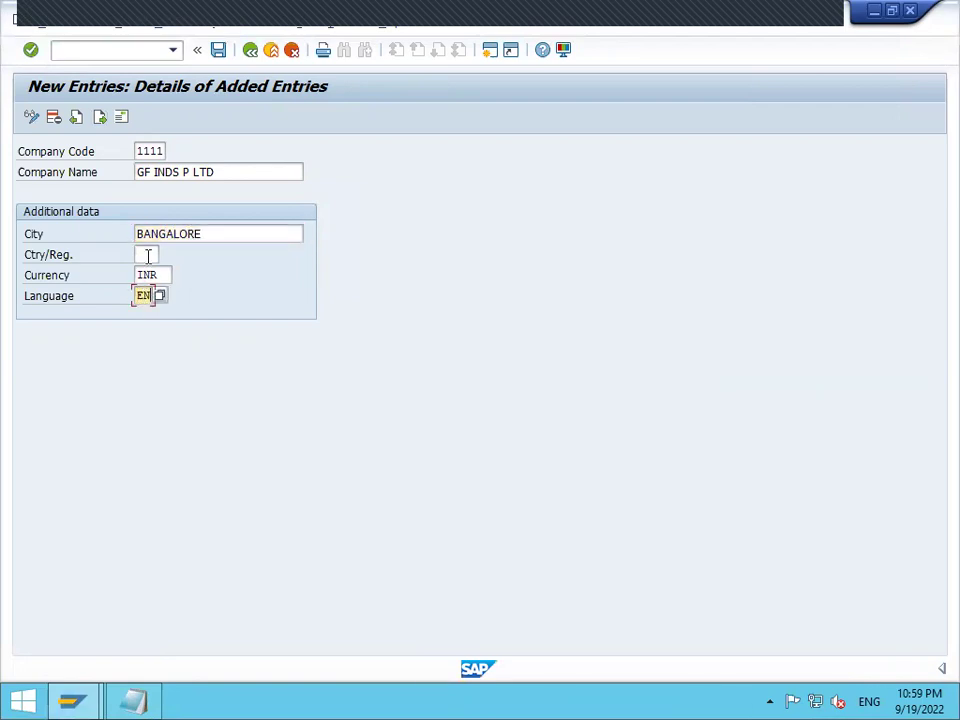
{"action": "left_click", "coordinate": [147, 255]}
{"action": "type", "text": "IN"}
{"action": "key", "text": "Return"}
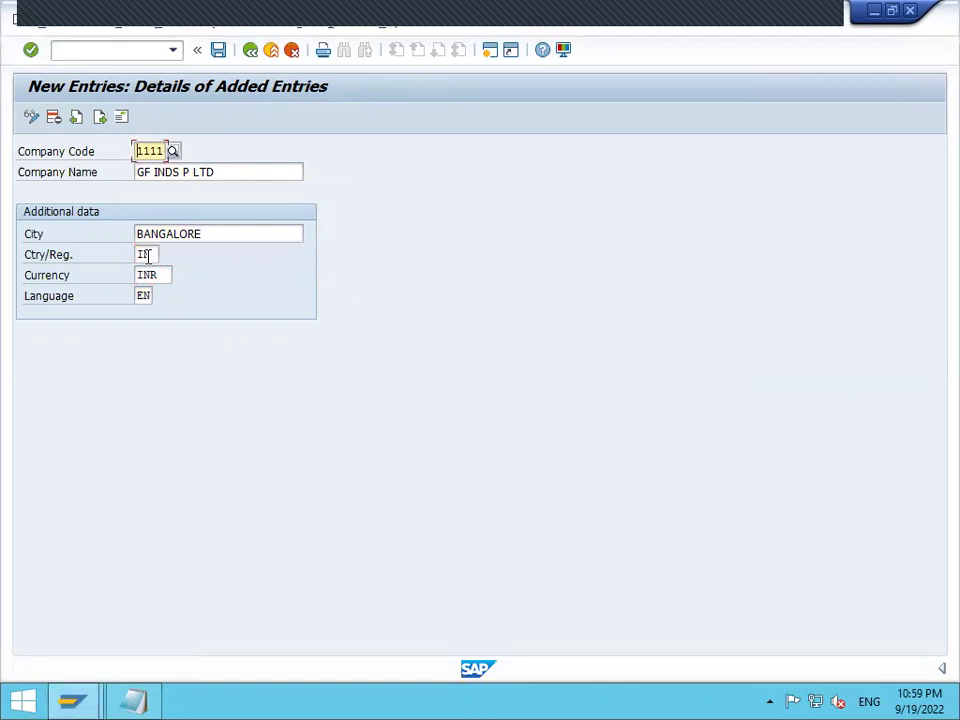
Save company code 1111 with the required address details and customizing request, returning to the IMG
{"action": "left_click", "coordinate": [220, 50]}
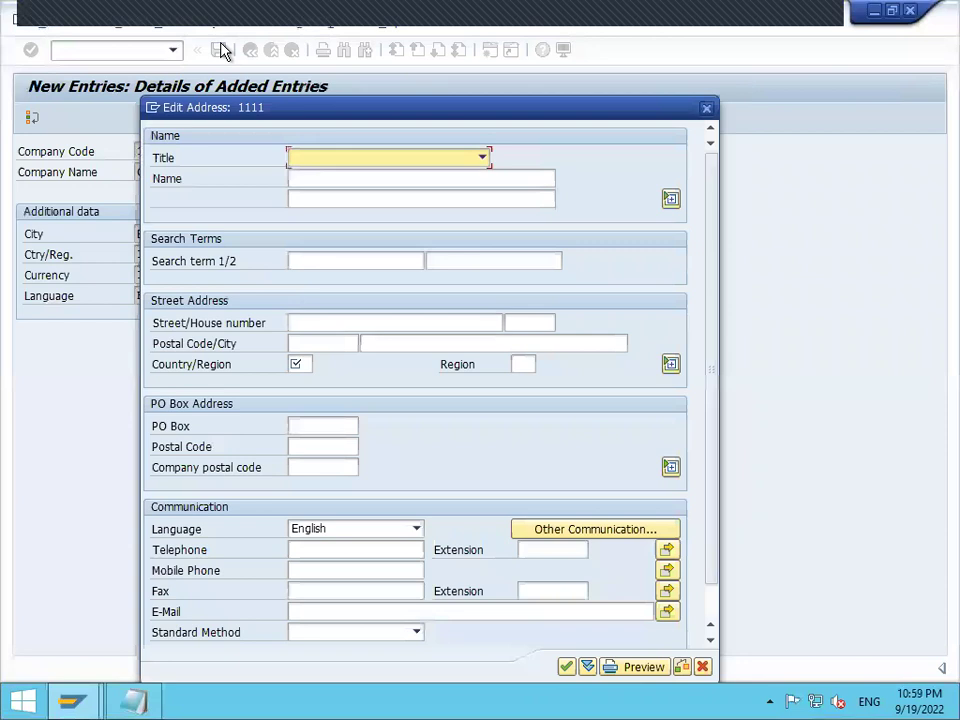
{"action": "key", "text": "Return"}
{"action": "key", "text": "Return"}
{"action": "type", "text": "IE"}
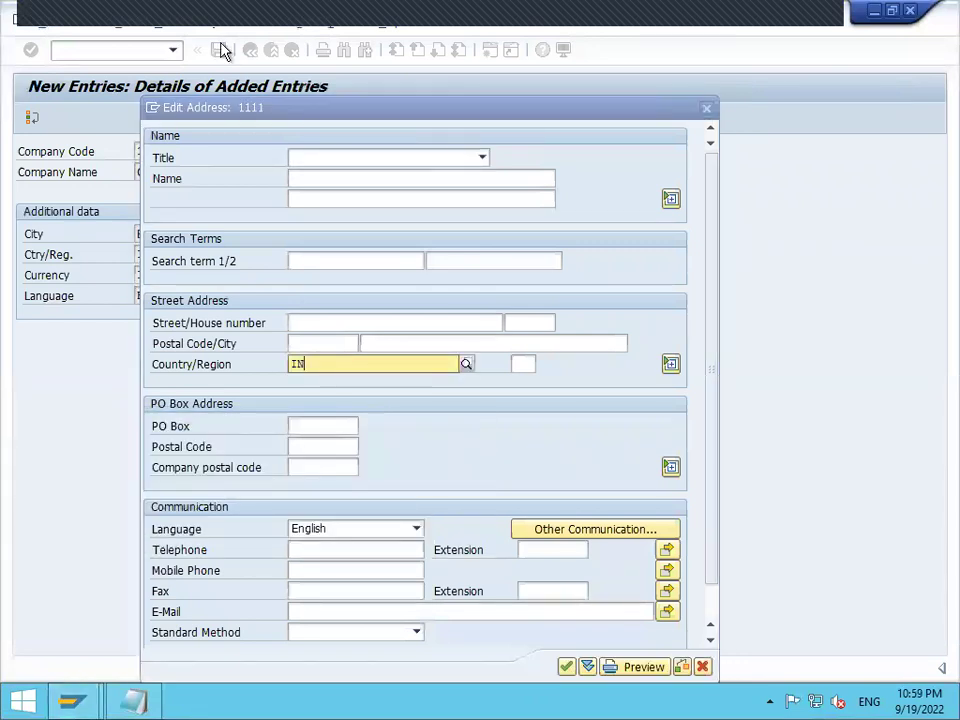
{"action": "key", "text": "Return"}
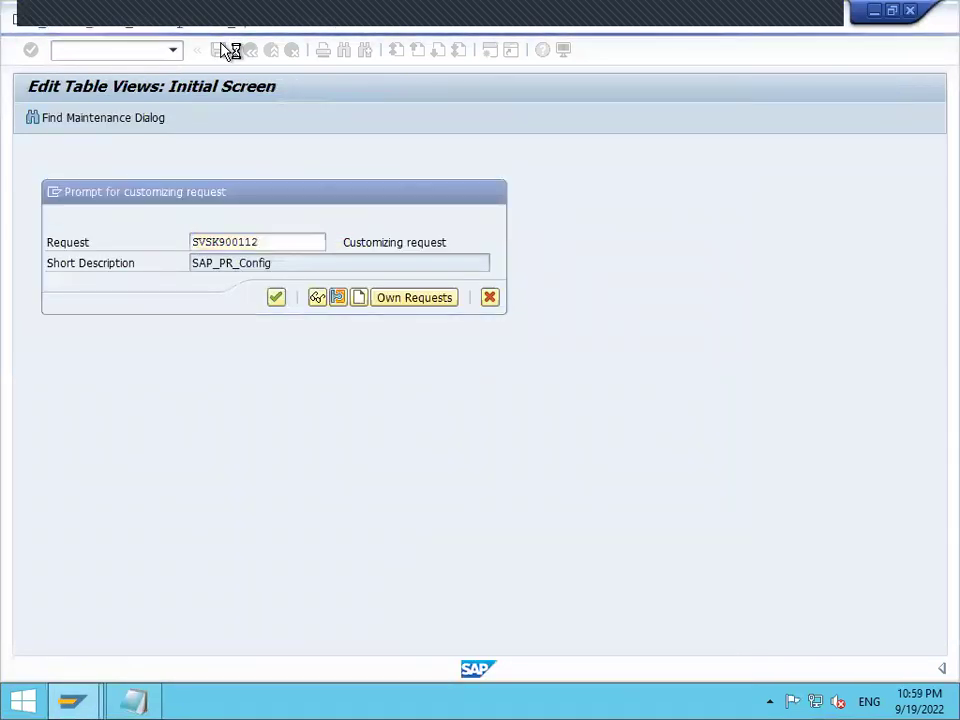
{"action": "key", "text": "Return"}
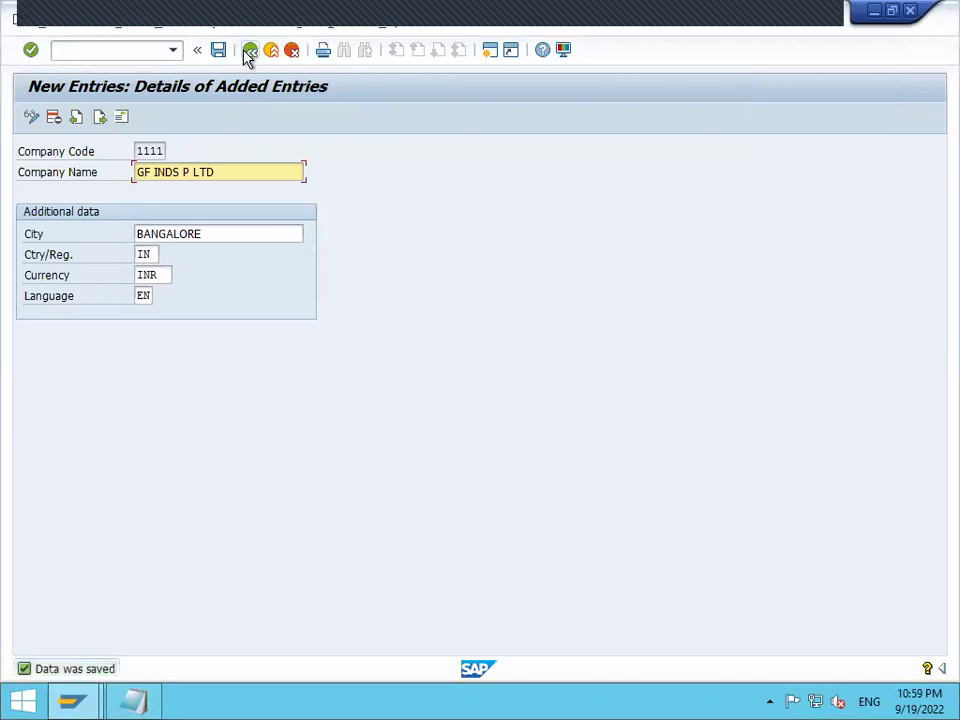
{"action": "left_click", "coordinate": [249, 52]}
{"action": "left_click", "coordinate": [249, 52]}
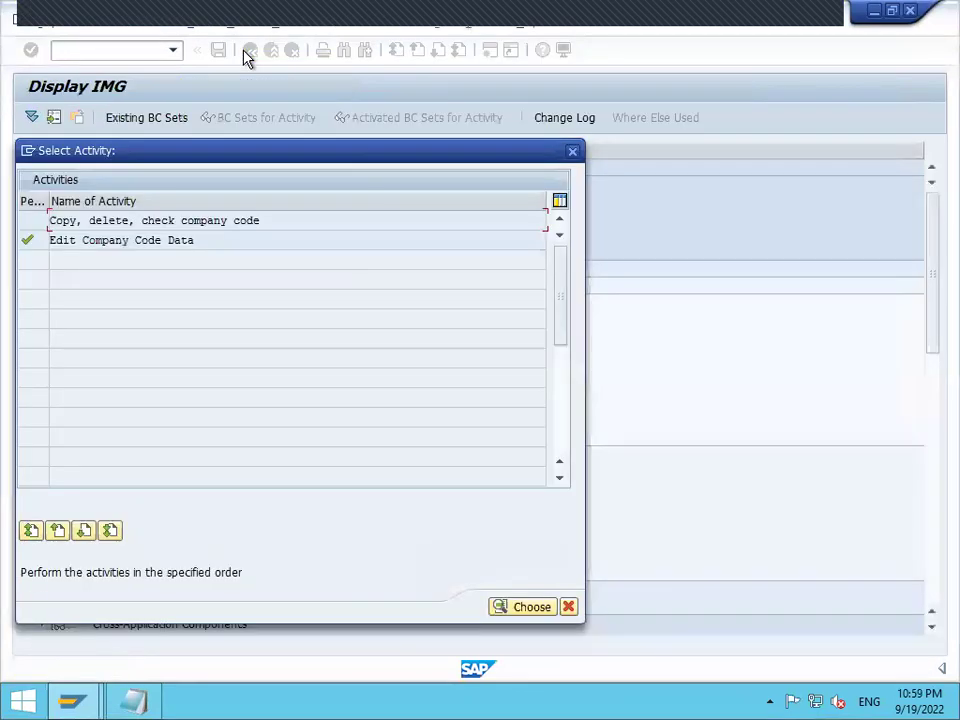
Open Define Plant under the Logistics - General definitions
{"action": "left_click", "coordinate": [572, 153]}
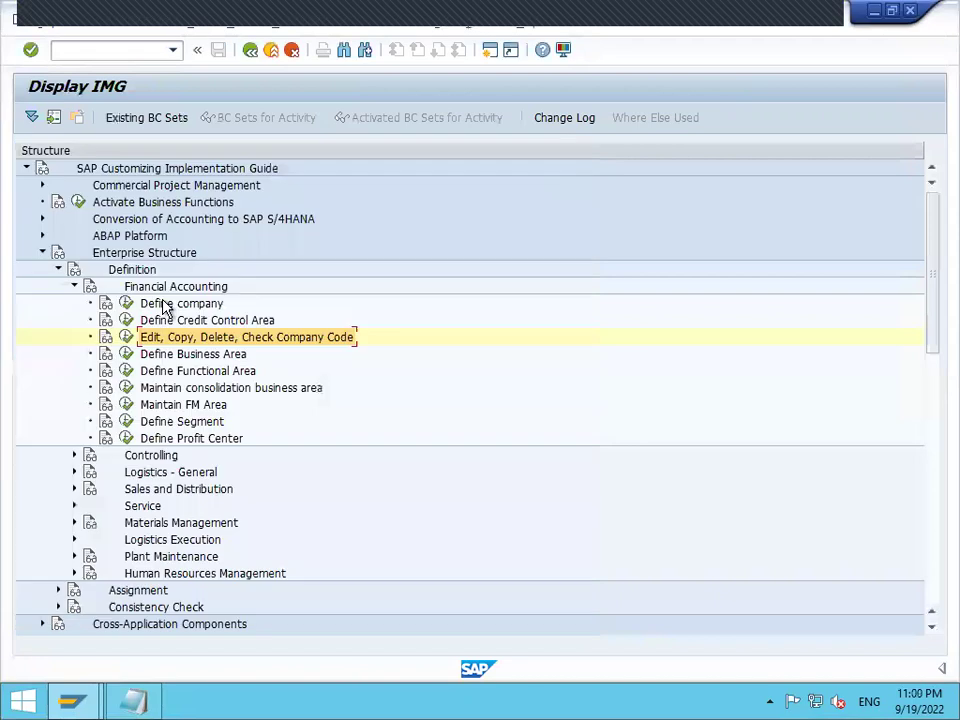
{"action": "left_click", "coordinate": [74, 287]}
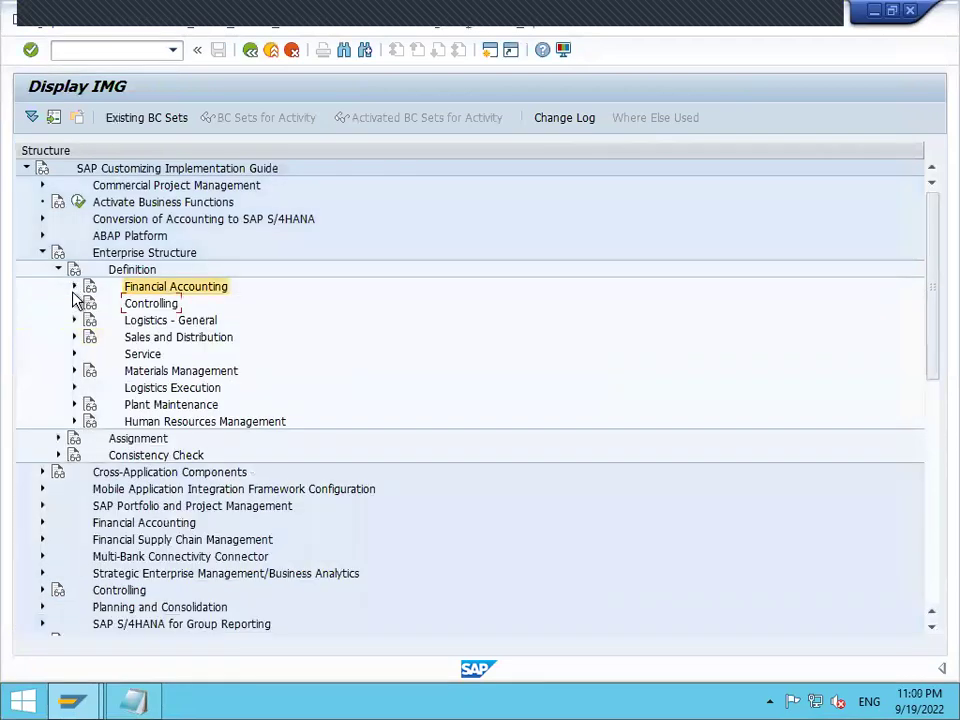
{"action": "left_click", "coordinate": [74, 321]}
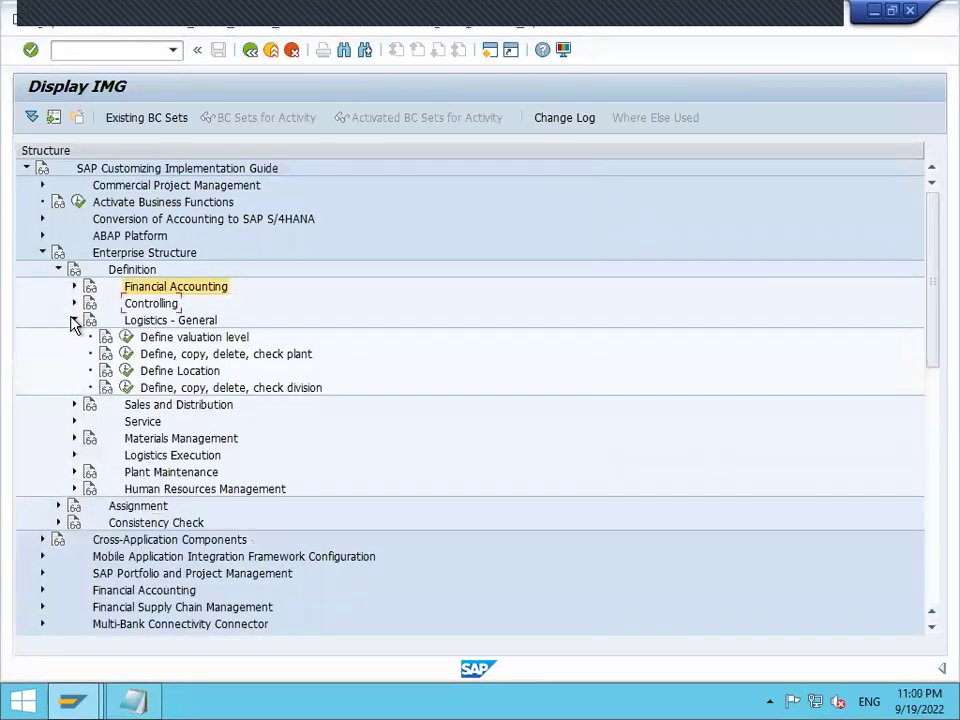
{"action": "left_click", "coordinate": [126, 355]}
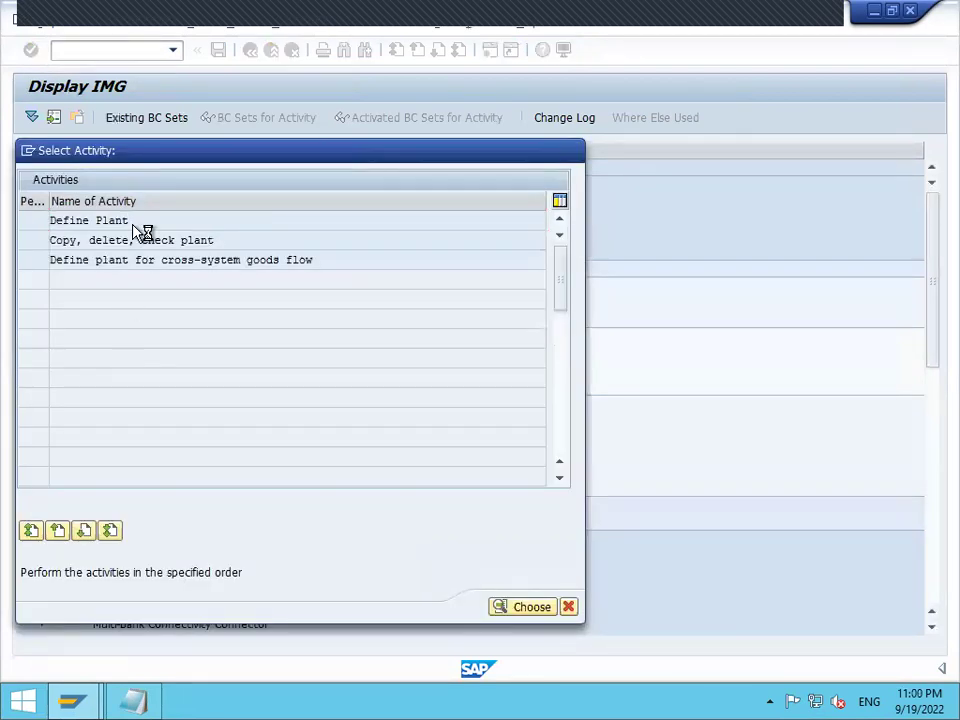
{"action": "double_click", "coordinate": [132, 222]}
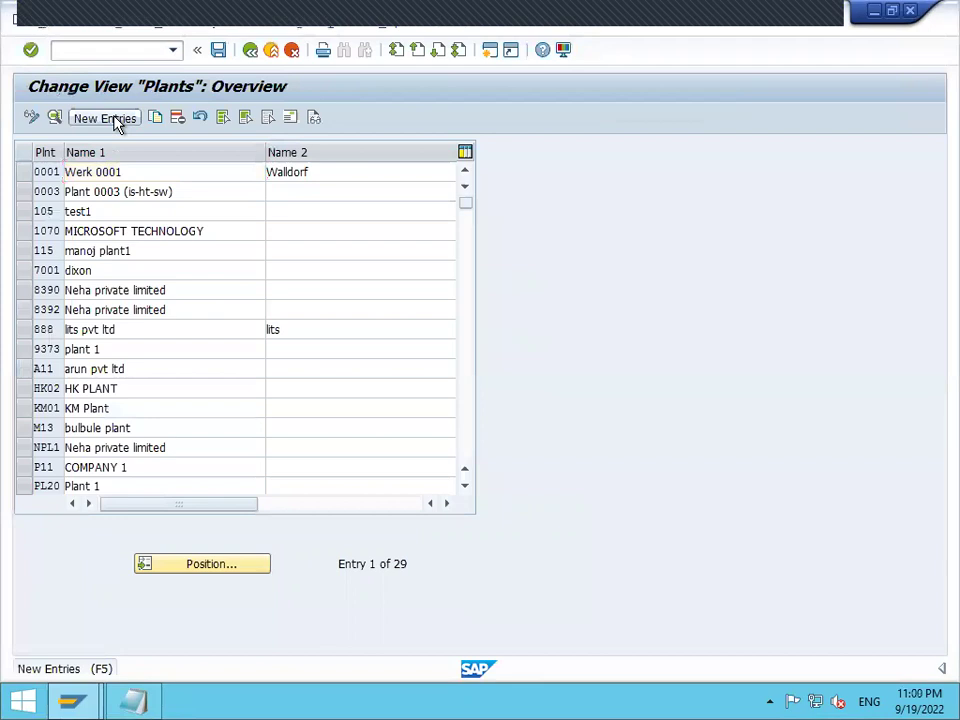
Enter new plant 1111 named GF INDS PLANT with factory calendar 01
{"action": "left_click", "coordinate": [105, 118]}
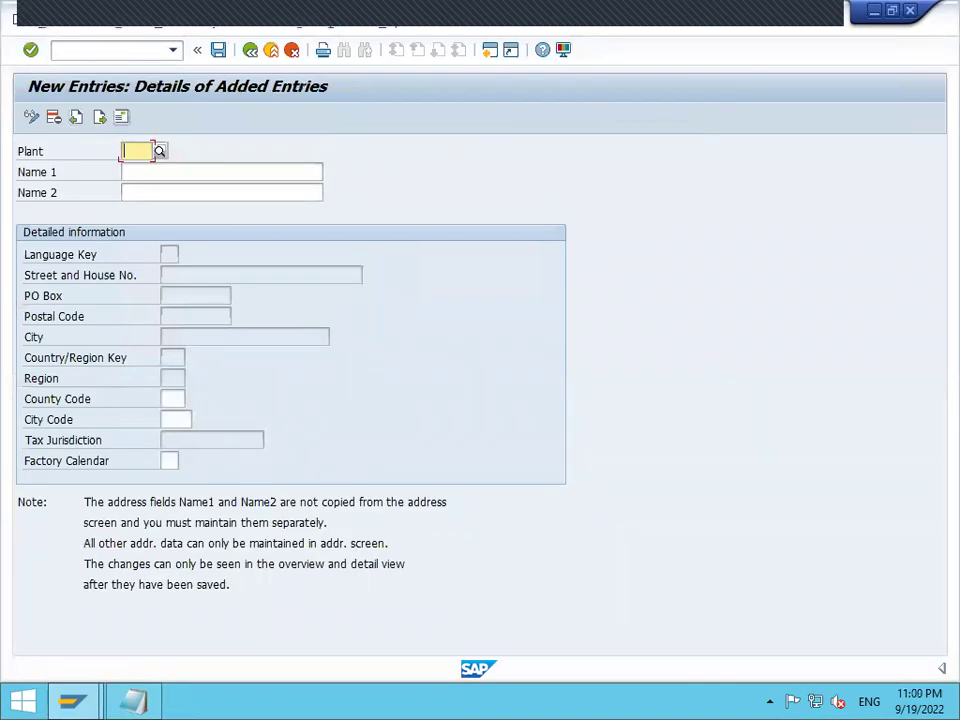
{"action": "type", "text": "1111"}
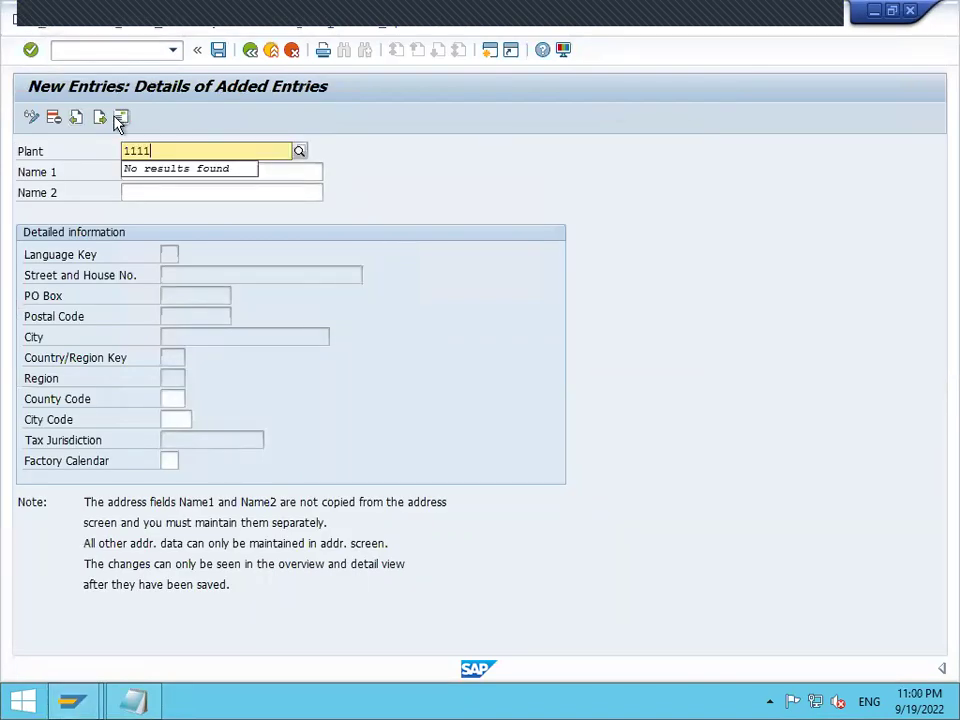
{"action": "key", "text": "Tab"}
{"action": "type", "text": "GF INDS PLANT"}
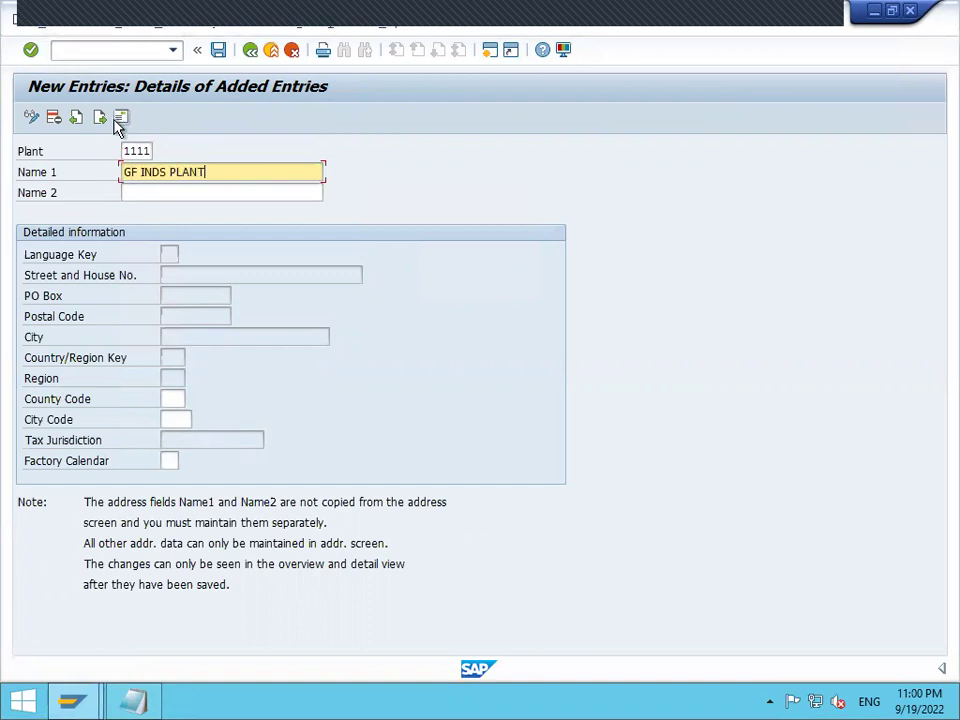
{"action": "left_click", "coordinate": [170, 460]}
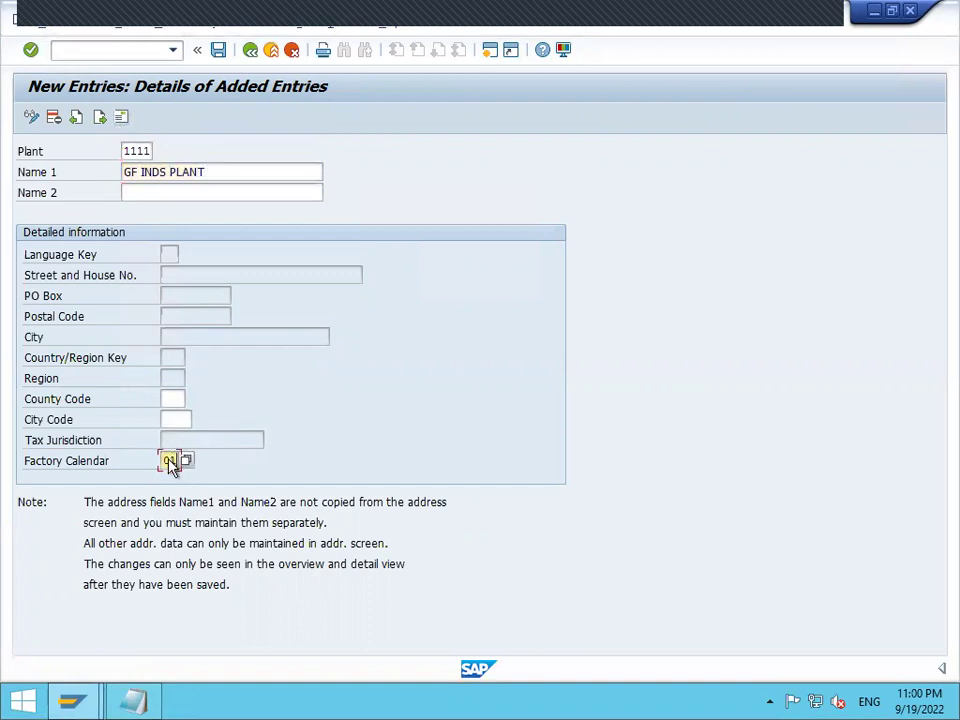
{"action": "type", "text": "01"}
{"action": "key", "text": "Return"}
Save plant 1111 with address country IN and return to the customizing guide
{"action": "left_click", "coordinate": [218, 51]}
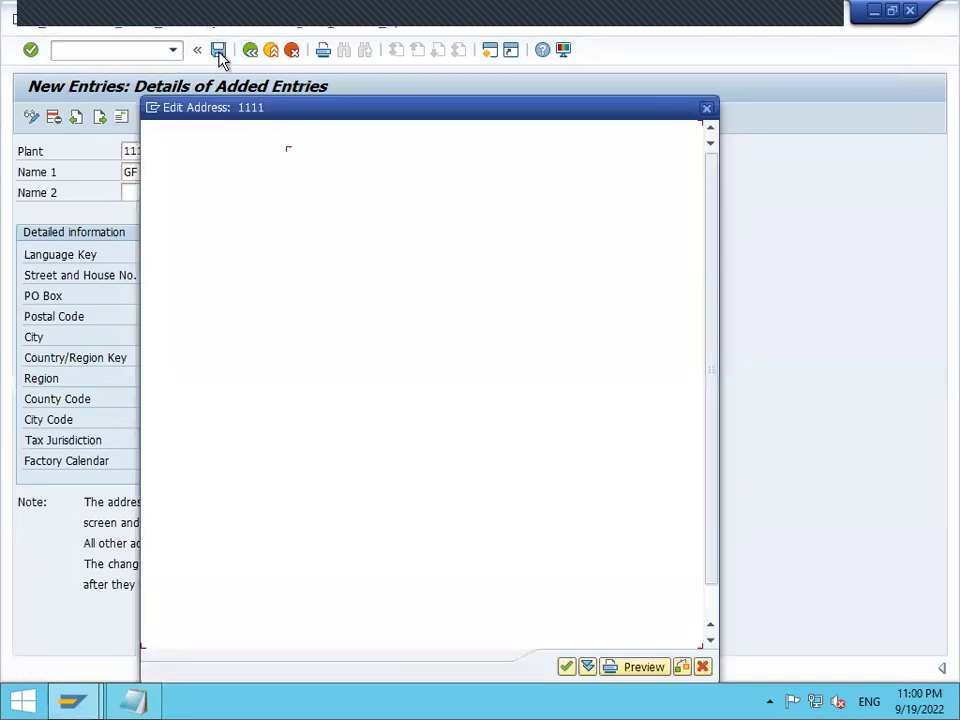
{"action": "left_click", "coordinate": [300, 365]}
{"action": "type", "text": "IN"}
{"action": "key", "text": "Return"}
{"action": "key", "text": "Return"}
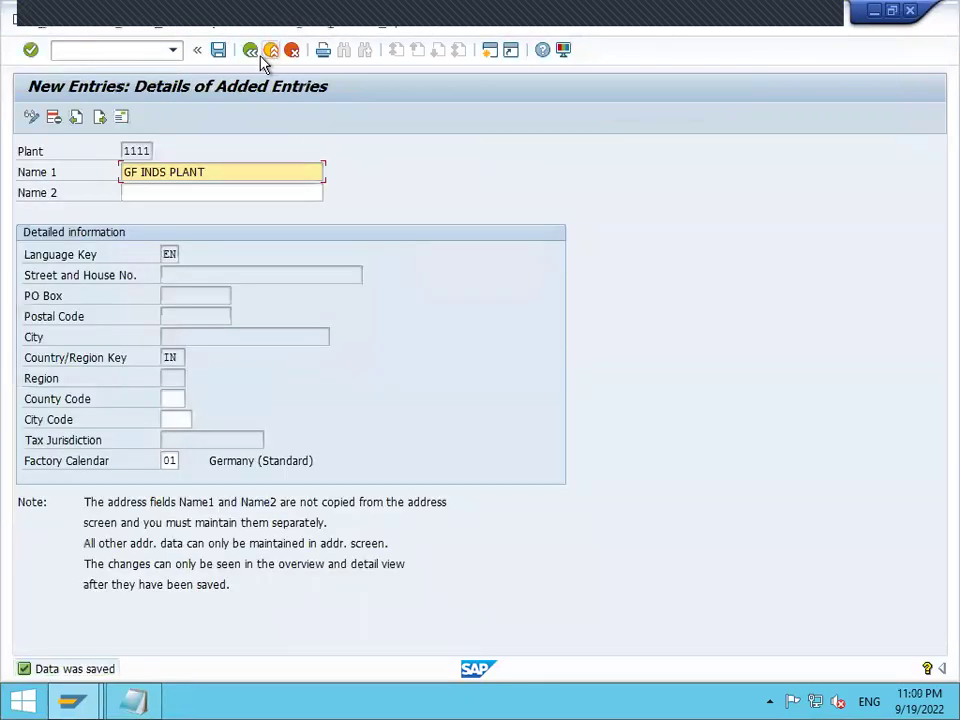
{"action": "left_click", "coordinate": [253, 55]}
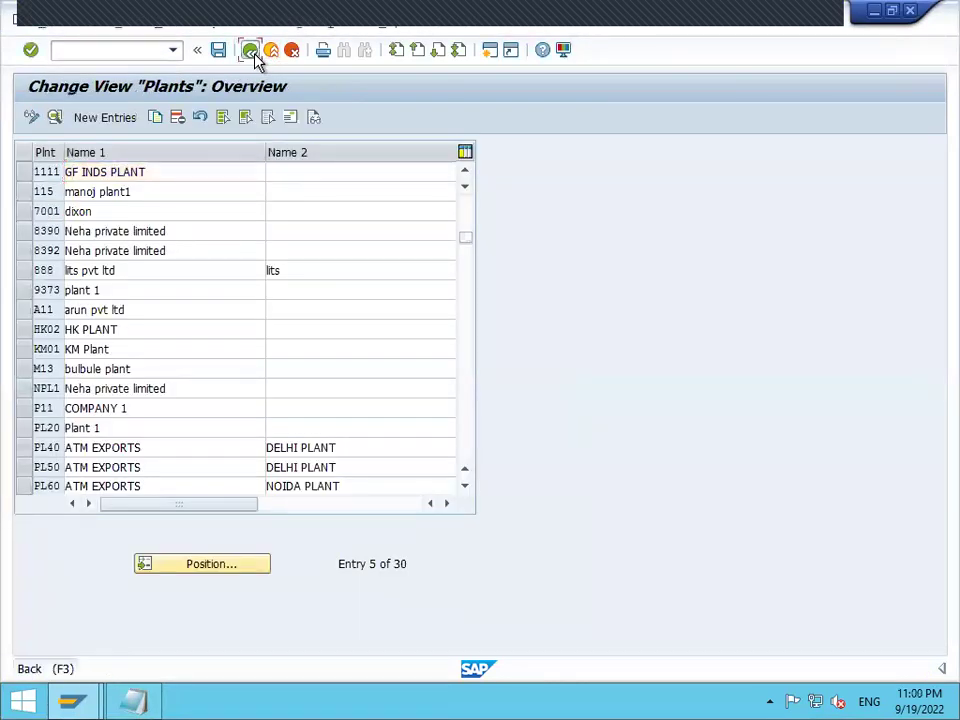
{"action": "left_click", "coordinate": [254, 58]}
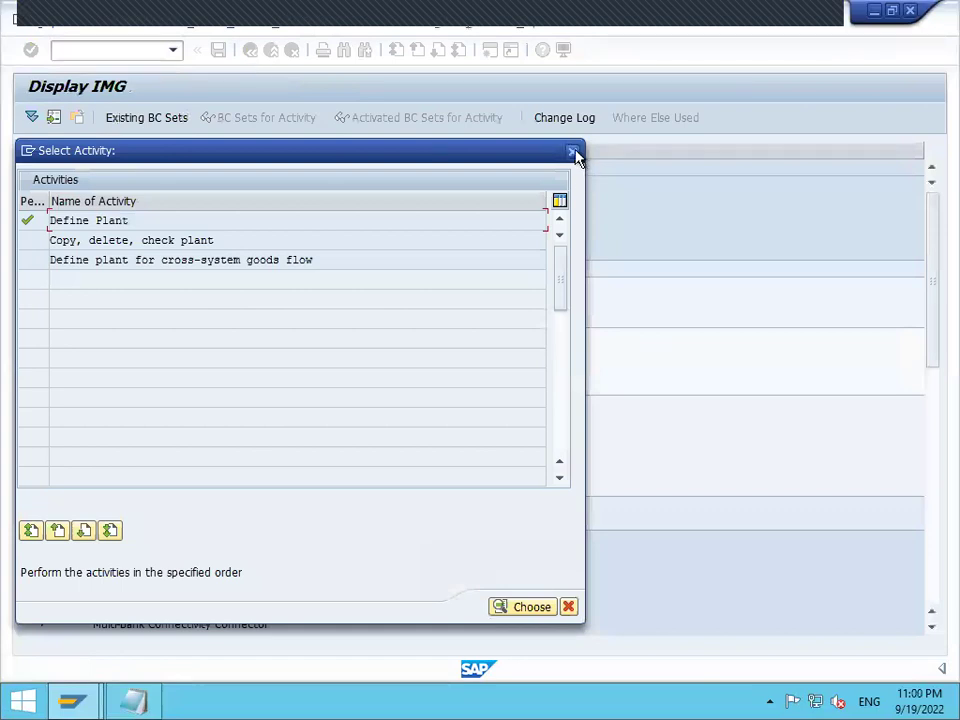
Open Maintain storage location under Materials Management for plant 1111
{"action": "left_click", "coordinate": [573, 153]}
{"action": "left_click", "coordinate": [74, 320]}
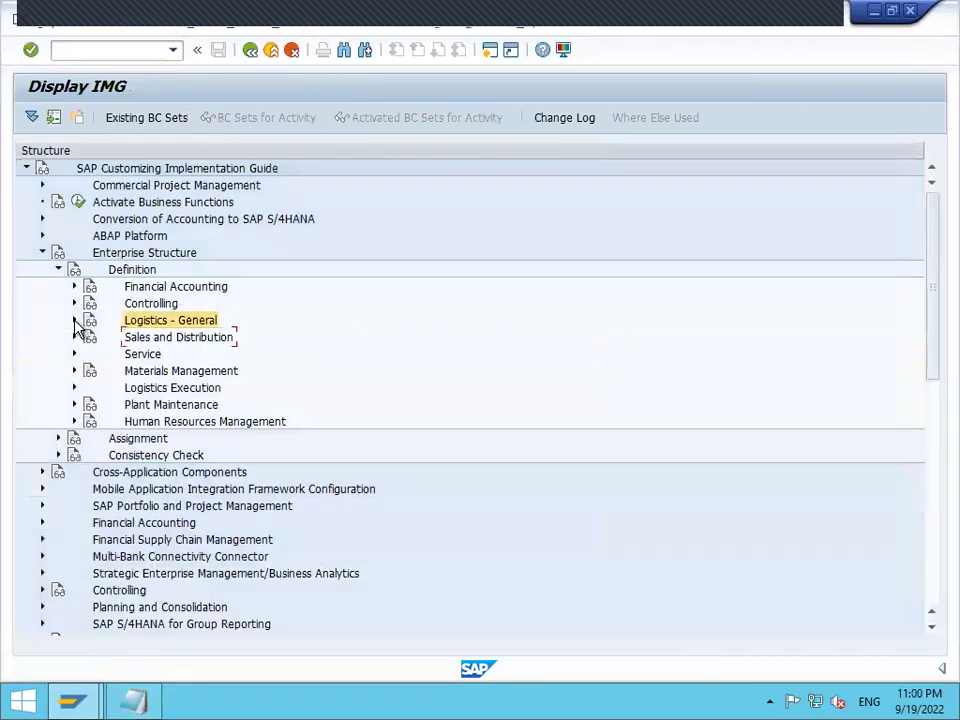
{"action": "left_click", "coordinate": [74, 370]}
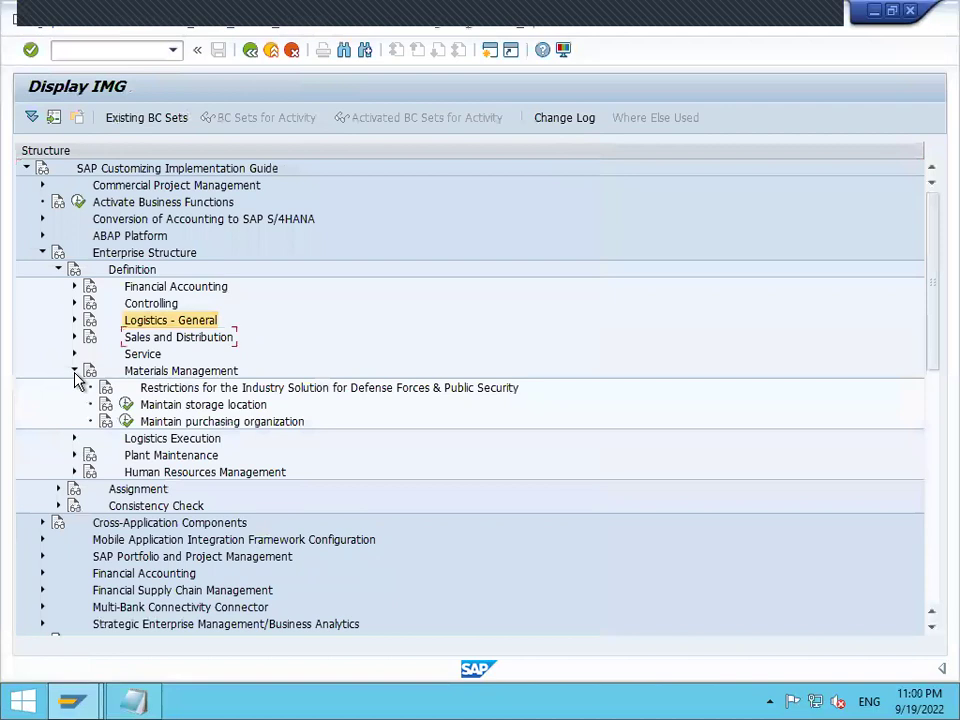
{"action": "left_click", "coordinate": [126, 406]}
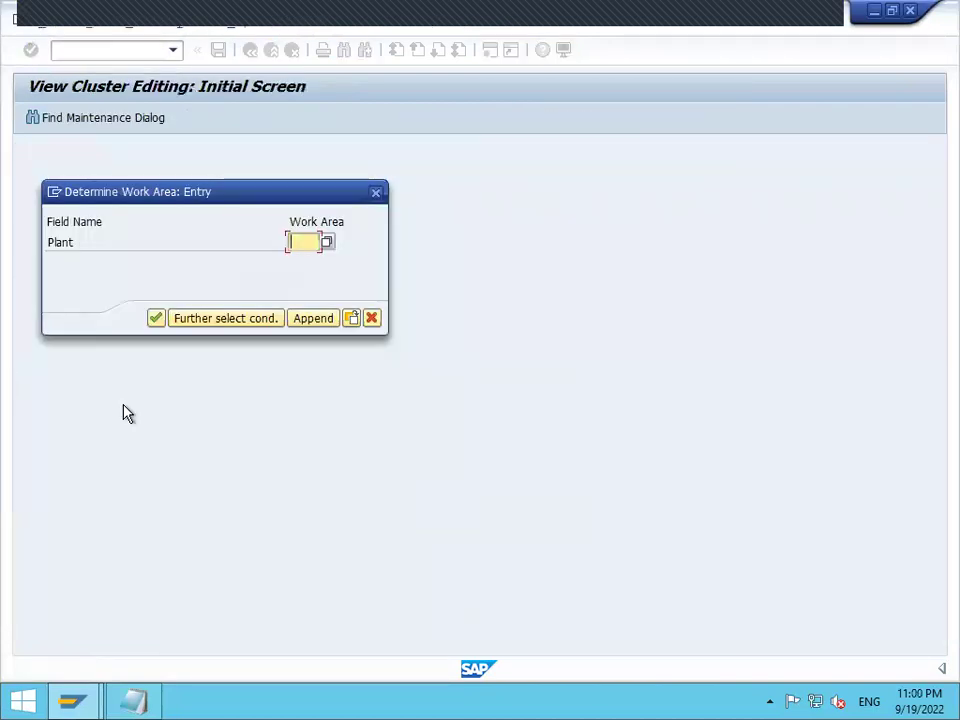
{"action": "type", "text": "1111"}
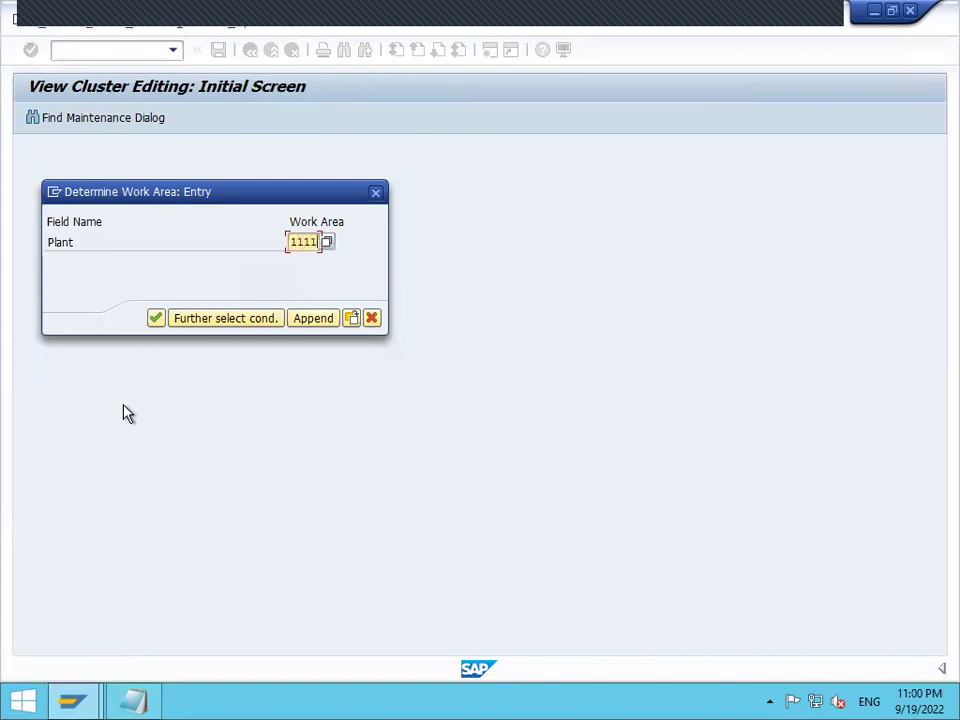
{"action": "key", "text": "Return"}
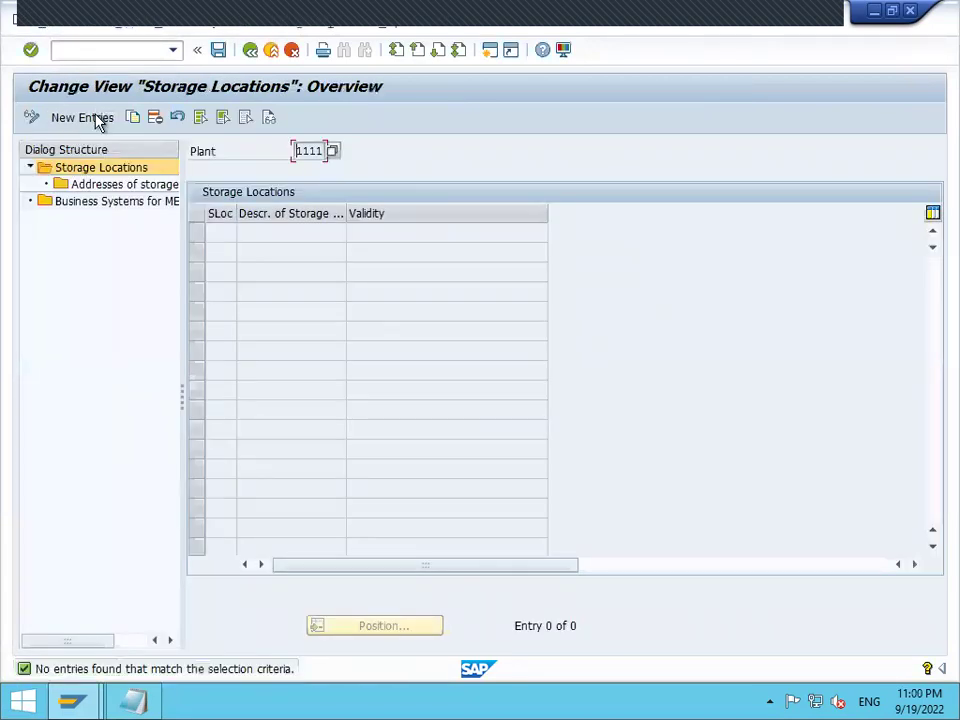
Add storage location 1111 'RAW MAT', save it under a customizing request, and go back
{"action": "left_click", "coordinate": [97, 119]}
{"action": "type", "text": "1111"}
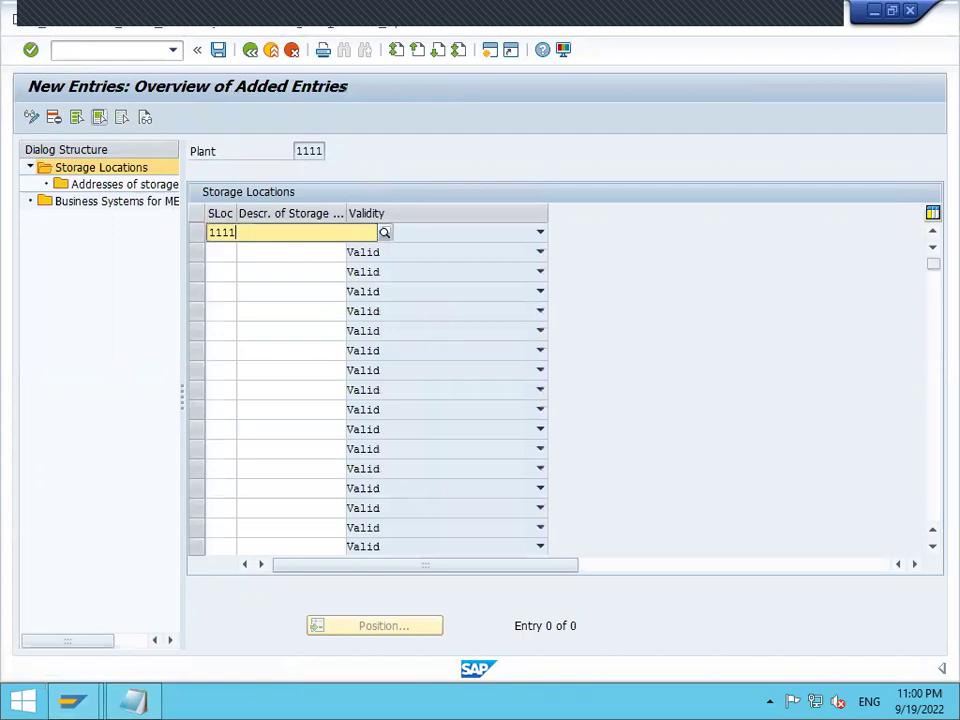
{"action": "key", "text": "Tab"}
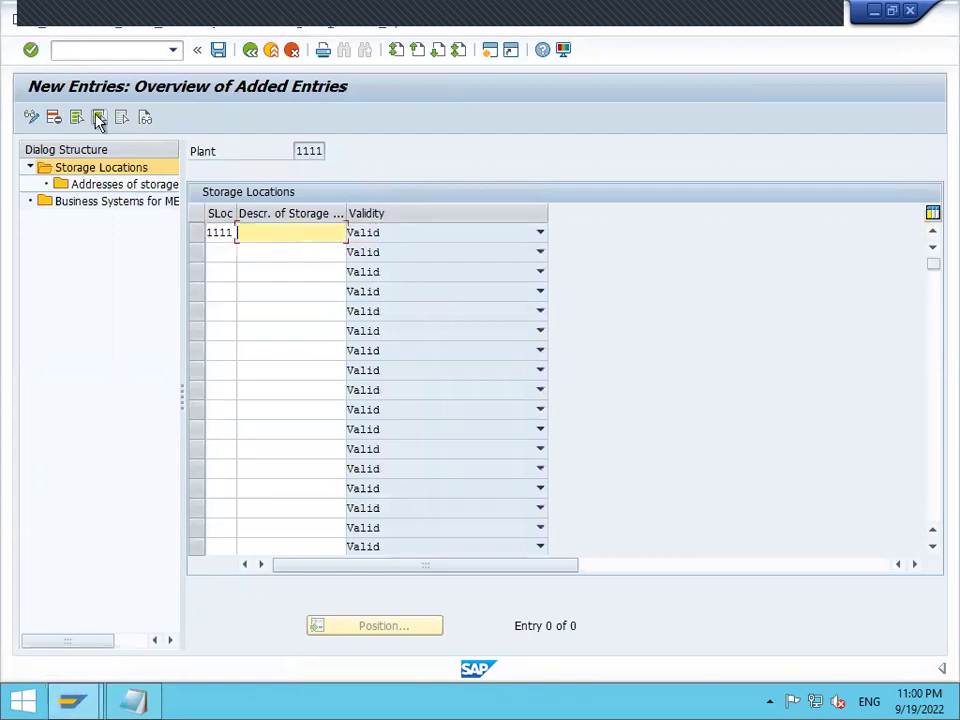
{"action": "type", "text": "RAW MAT"}
{"action": "key", "text": "Return"}
{"action": "left_click", "coordinate": [219, 50]}
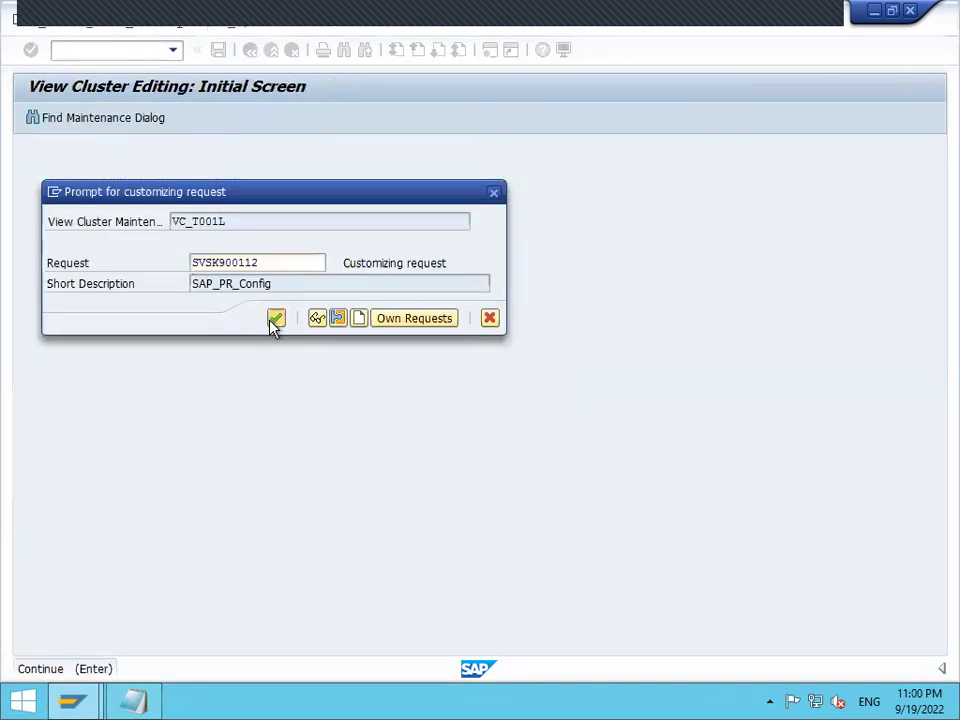
{"action": "left_click", "coordinate": [275, 318]}
{"action": "left_click", "coordinate": [249, 57]}
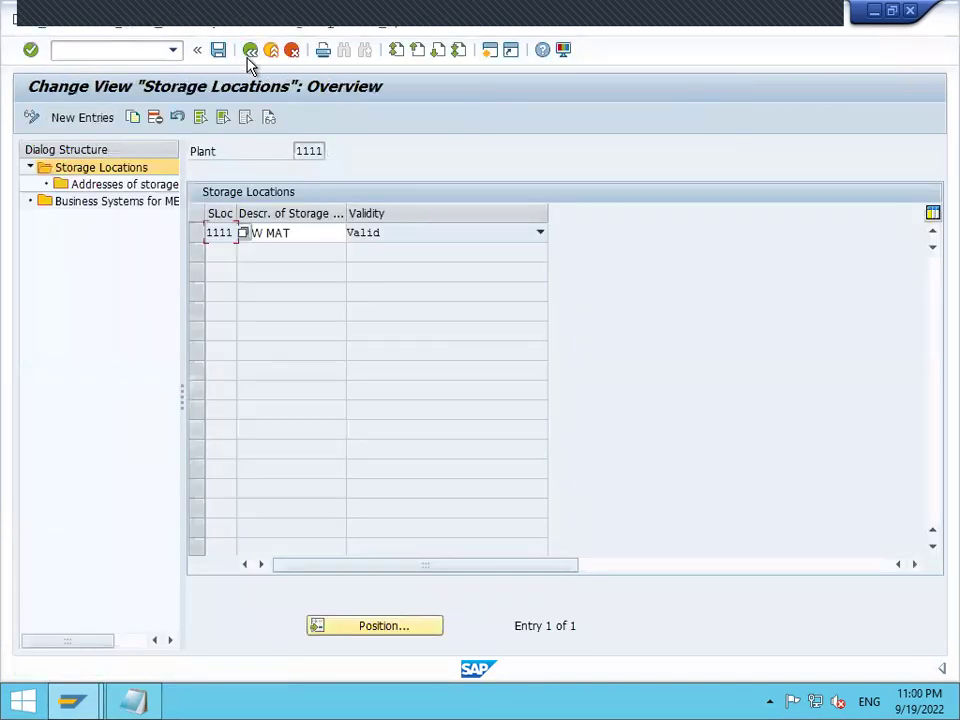
{"action": "left_click", "coordinate": [248, 58]}
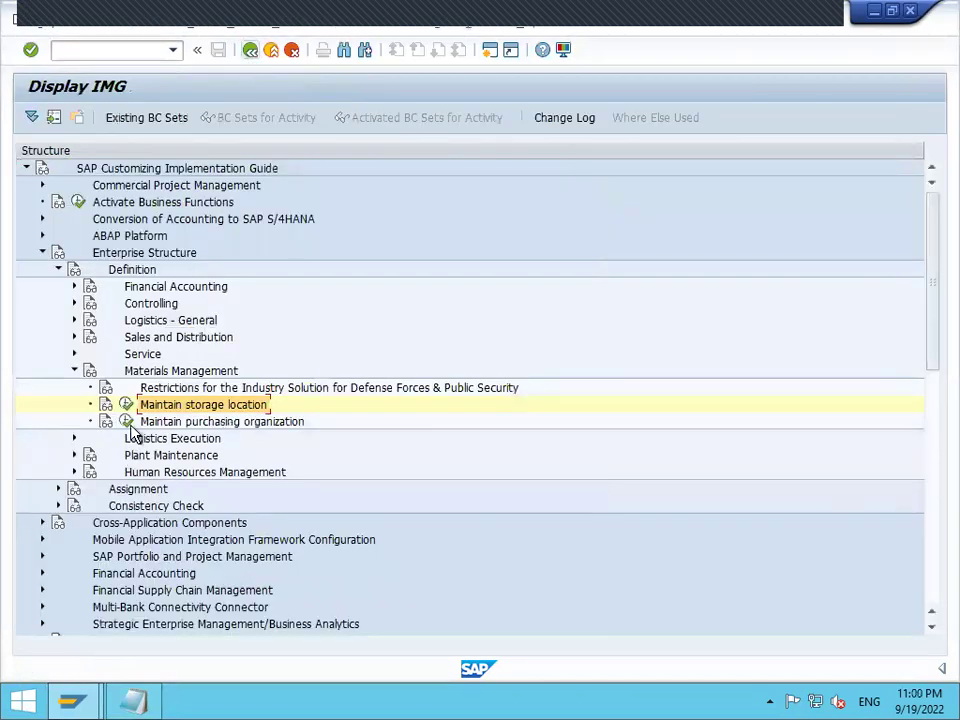
Add purchasing organization 1111 'PUR ORG 1111' in Maintain purchasing organization and save under a customizing request
{"action": "left_click", "coordinate": [126, 421]}
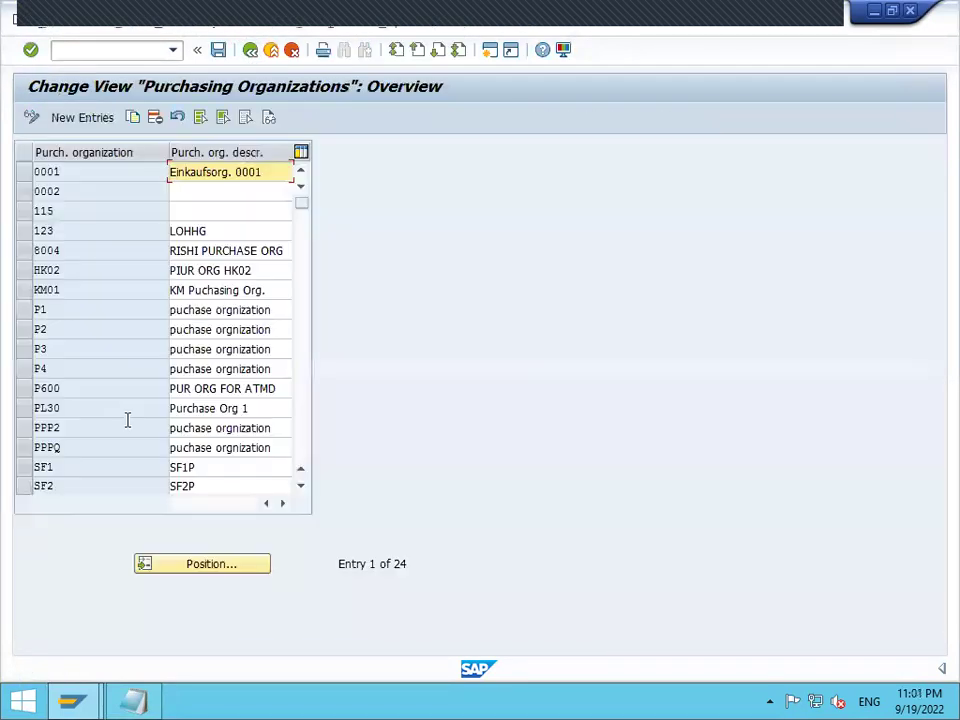
{"action": "left_click", "coordinate": [62, 120]}
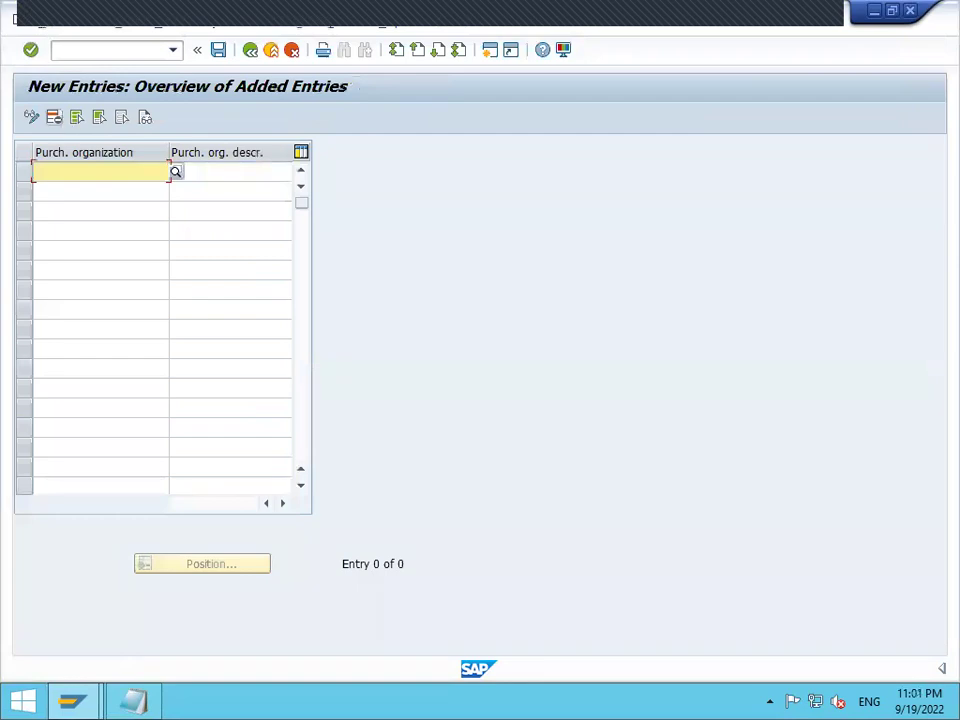
{"action": "type", "text": "1111"}
{"action": "key", "text": "Tab"}
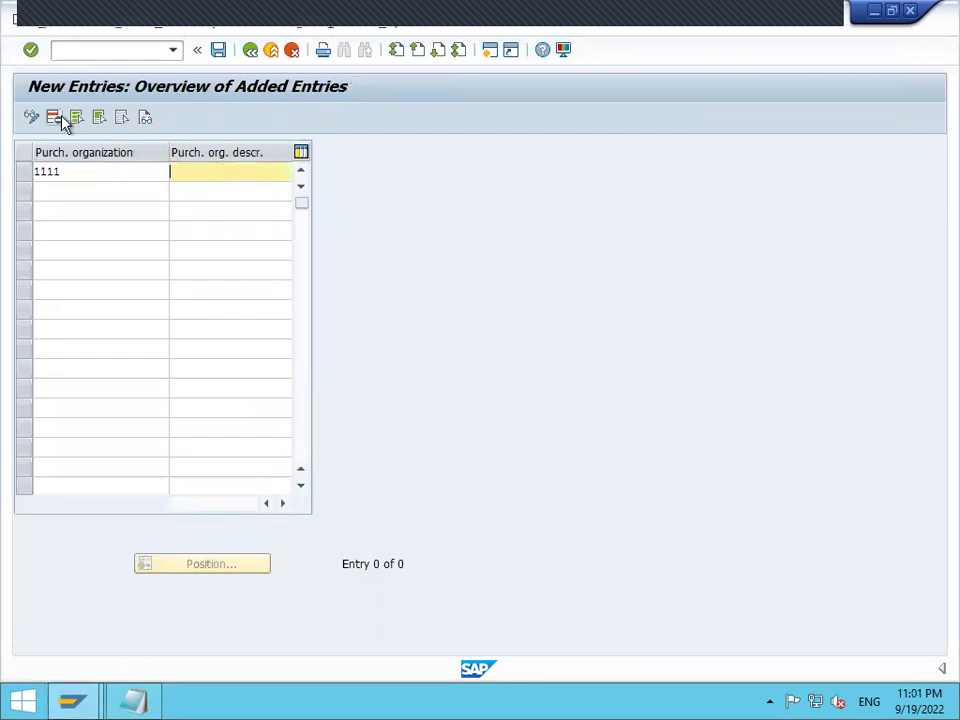
{"action": "type", "text": "PUR ORG 1111"}
{"action": "key", "text": "Return"}
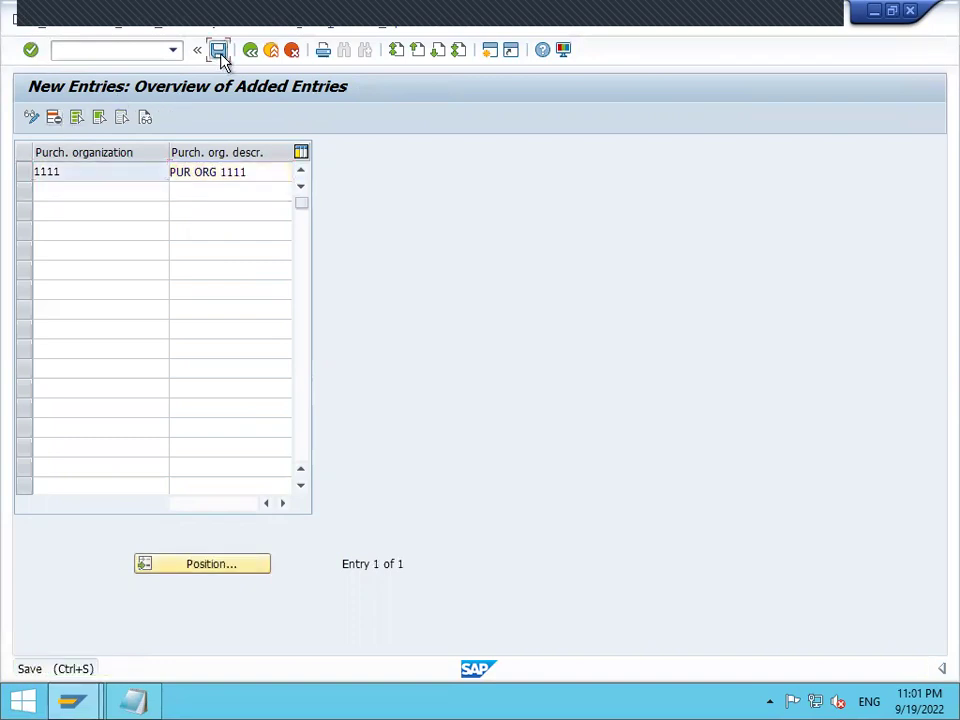
{"action": "left_click", "coordinate": [219, 52]}
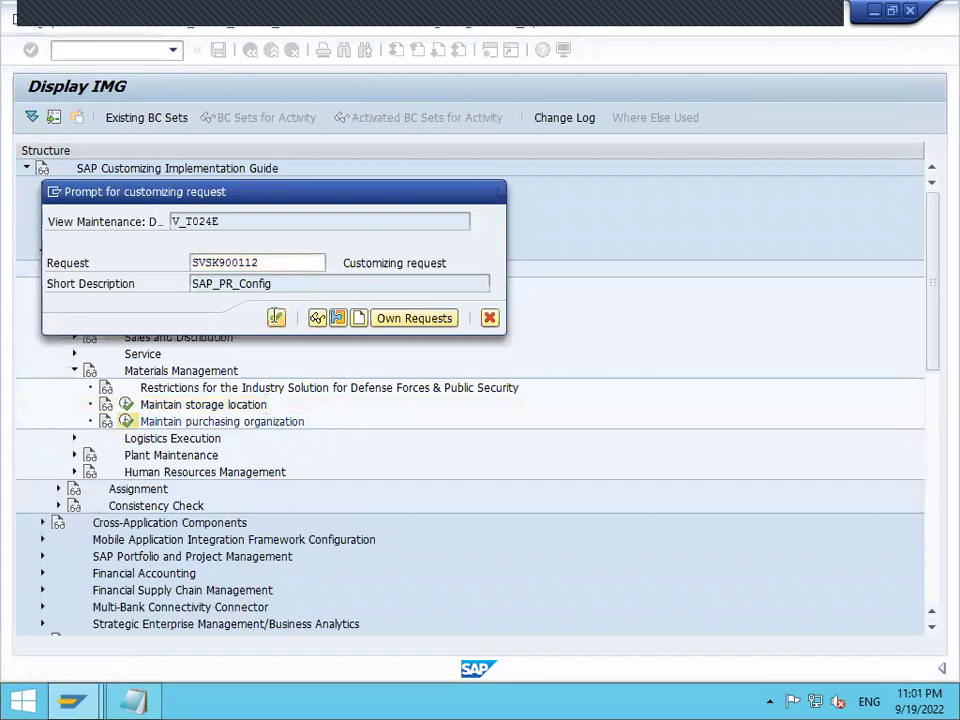
{"action": "left_click", "coordinate": [276, 318]}
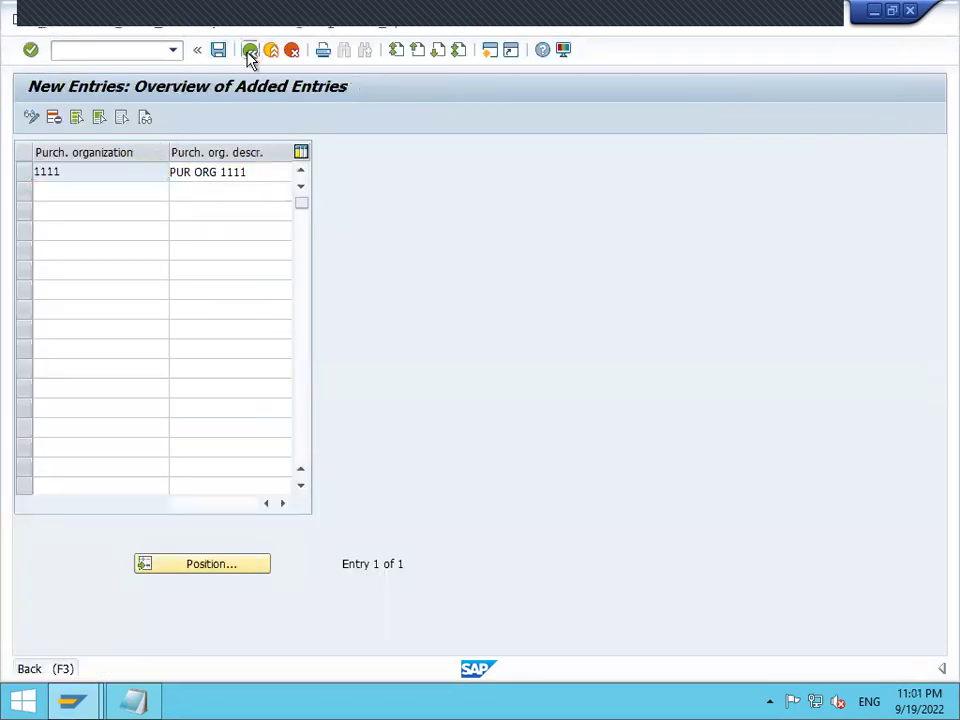
{"action": "left_click", "coordinate": [250, 50]}
{"action": "left_click", "coordinate": [250, 50]}
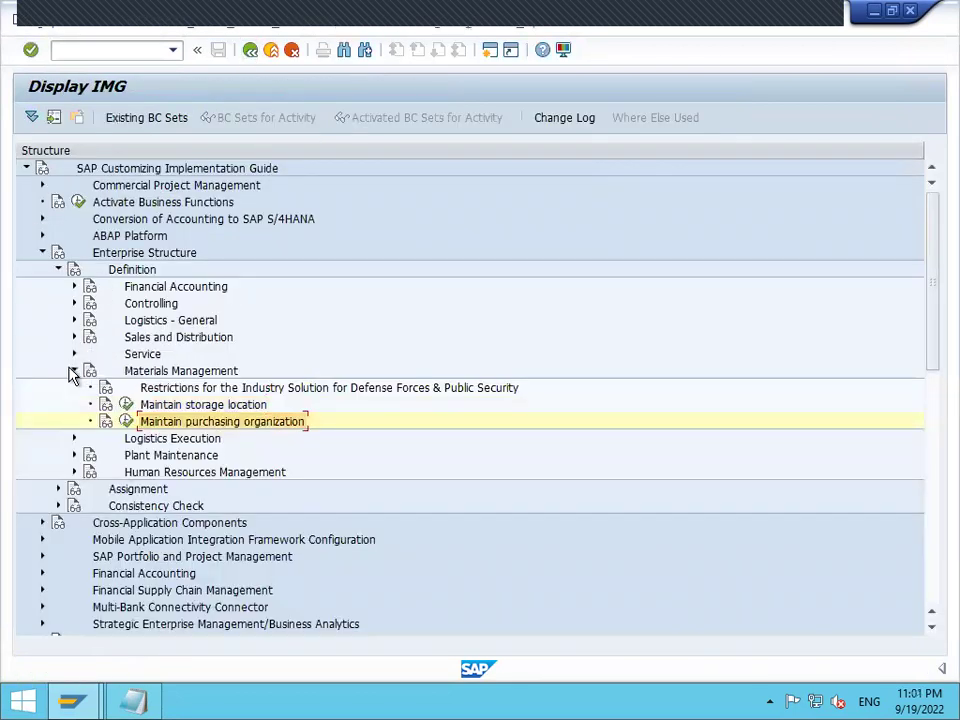
Open Enterprise Structure > Assignment > Financial Accounting > Assign company code to company
{"action": "left_click", "coordinate": [74, 371]}
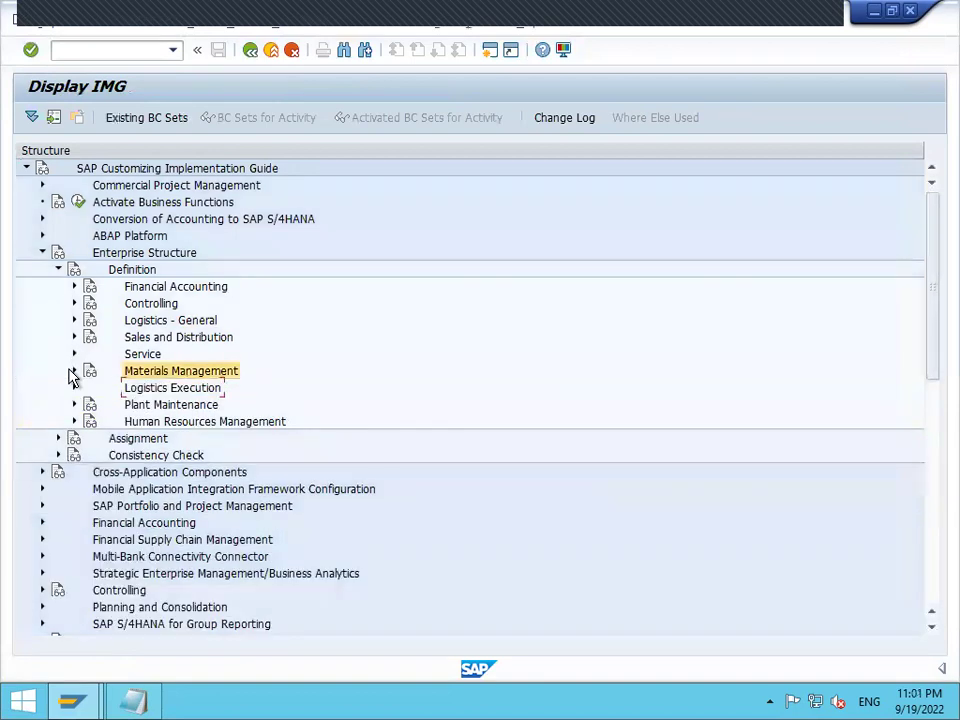
{"action": "left_click", "coordinate": [59, 271]}
{"action": "left_click", "coordinate": [58, 286]}
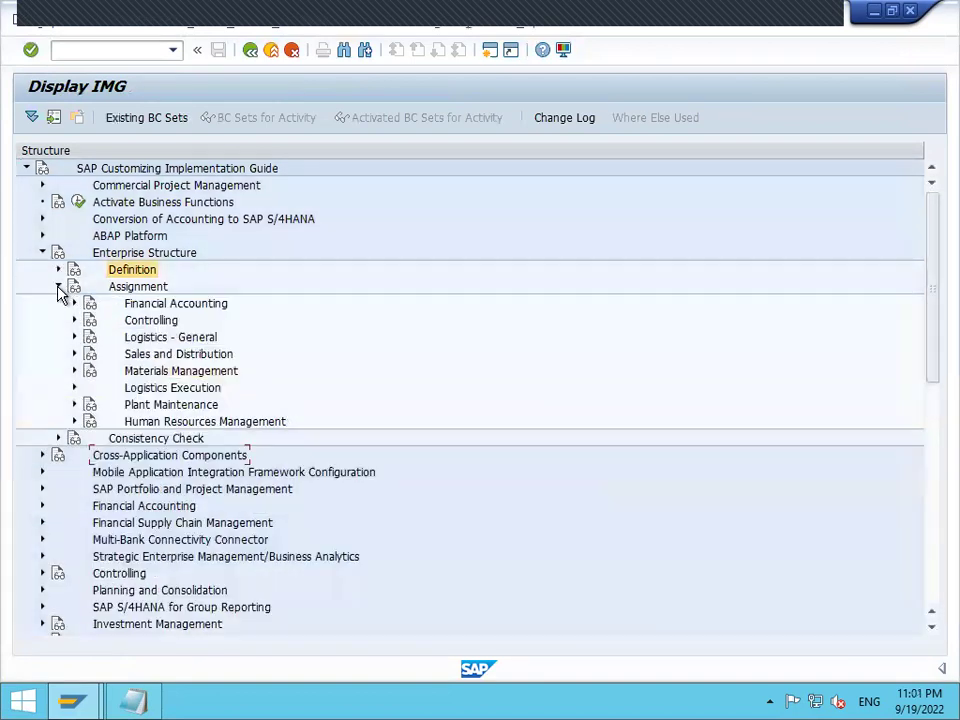
{"action": "left_click", "coordinate": [74, 303]}
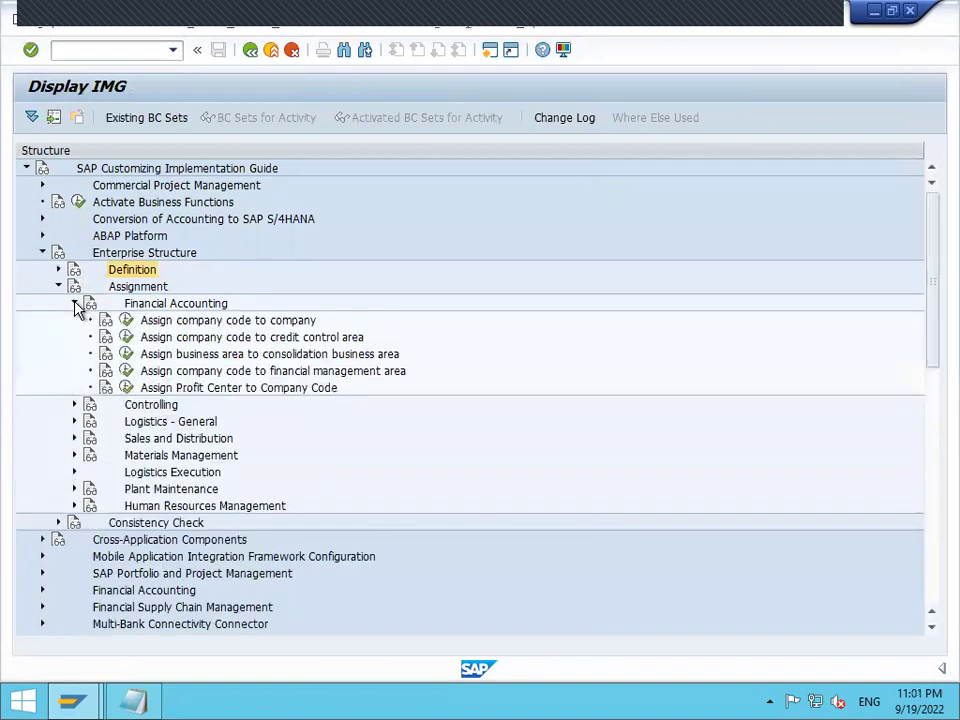
{"action": "left_click", "coordinate": [126, 321]}
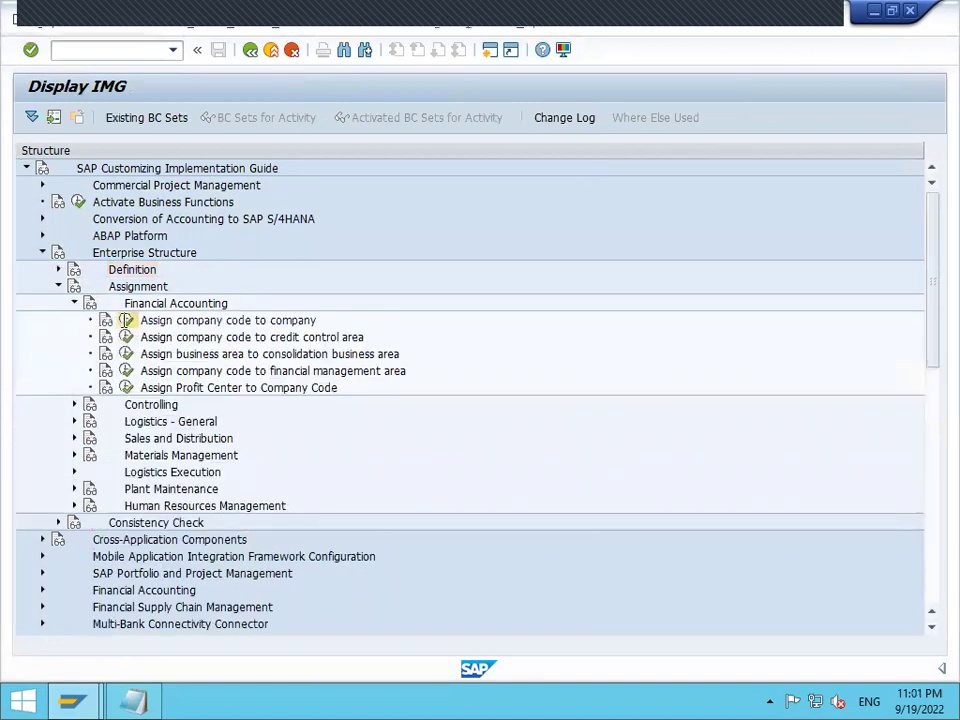
Set company 111111 on company code 1111's row, save under a customizing request, and go back
{"action": "left_click", "coordinate": [210, 631]}
{"action": "type", "text": "1111"}
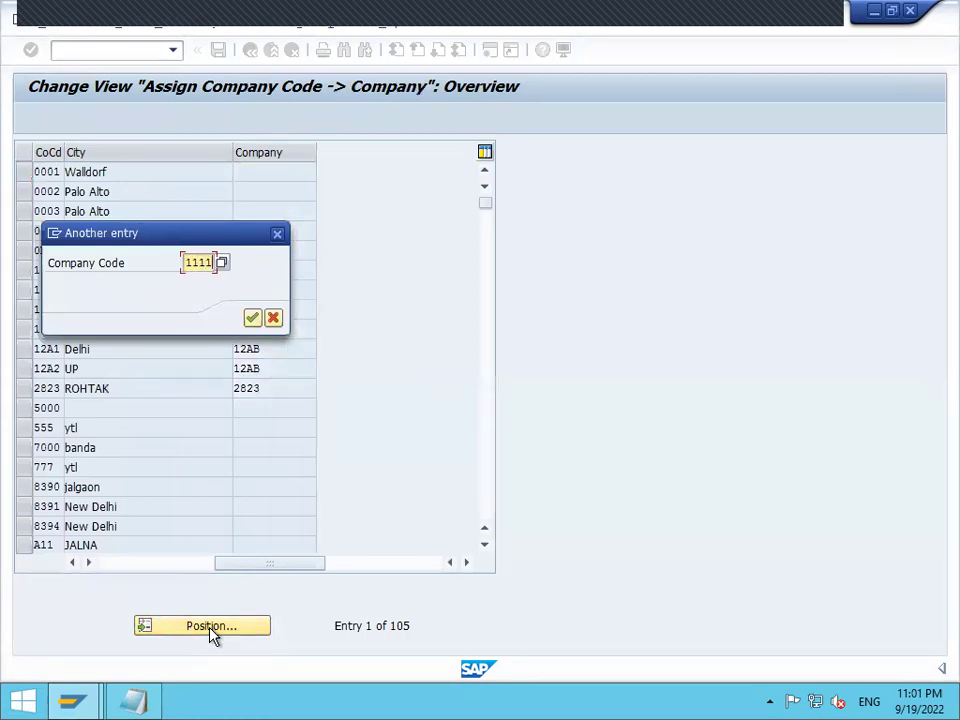
{"action": "key", "text": "Return"}
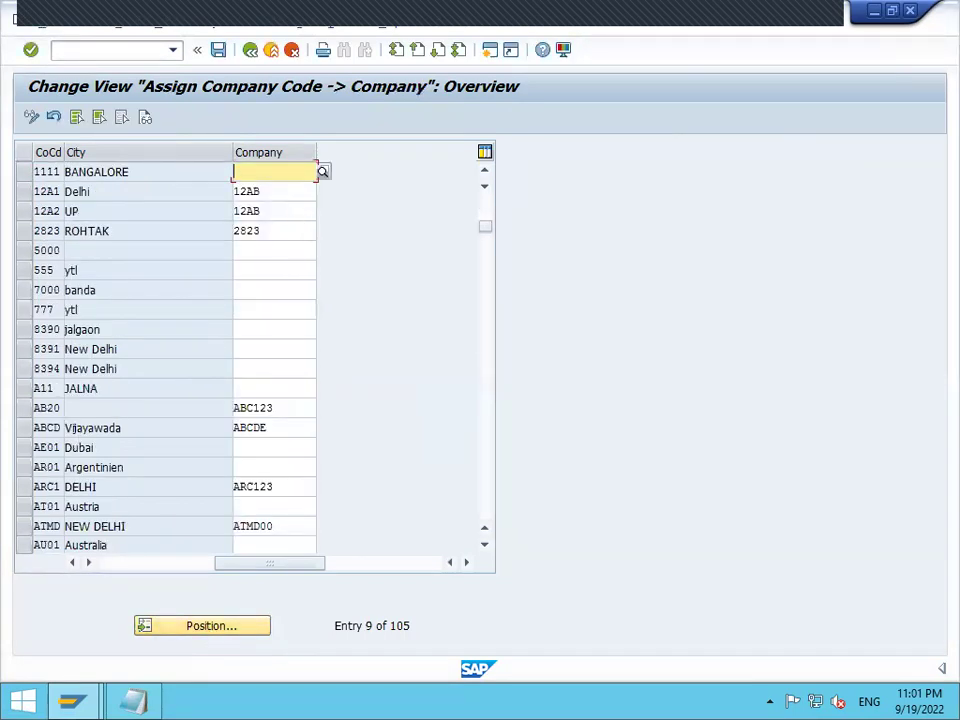
{"action": "type", "text": "111111"}
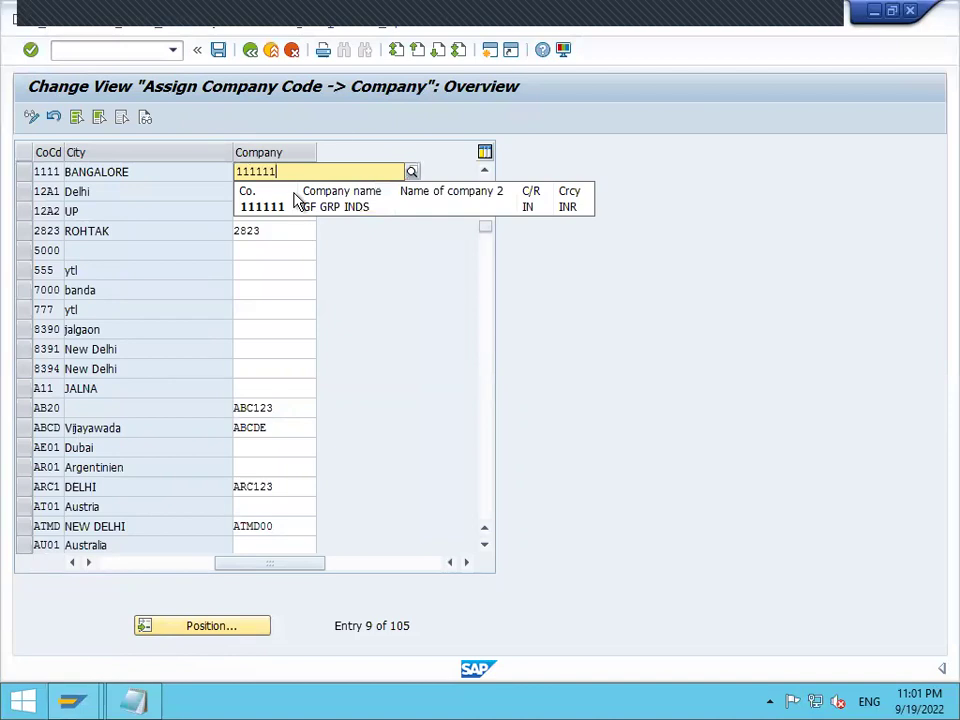
{"action": "left_click", "coordinate": [293, 203]}
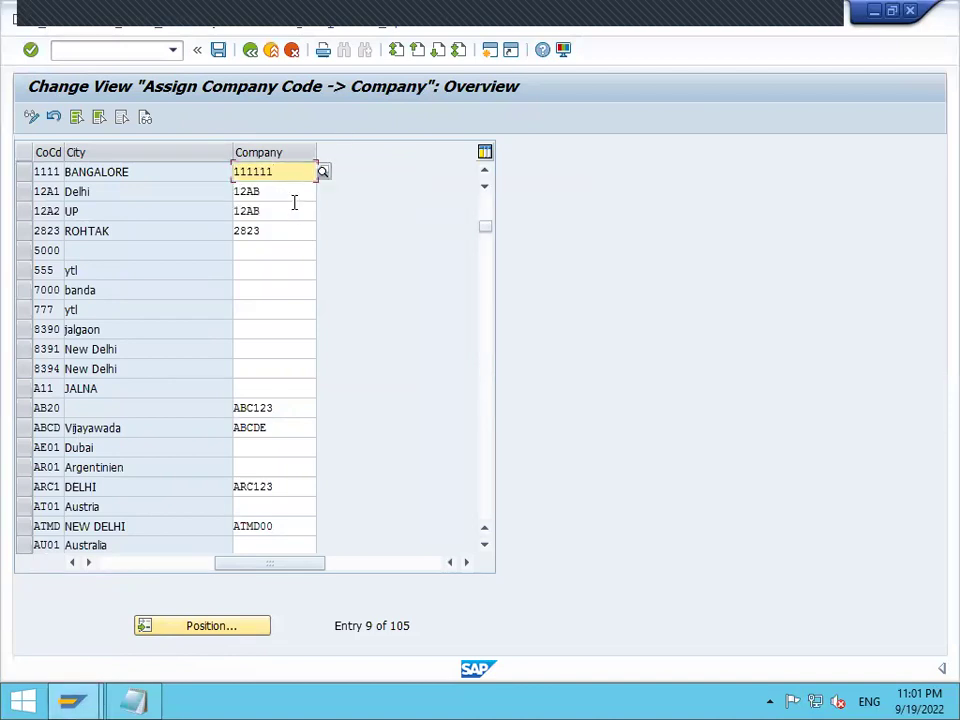
{"action": "left_click", "coordinate": [218, 50]}
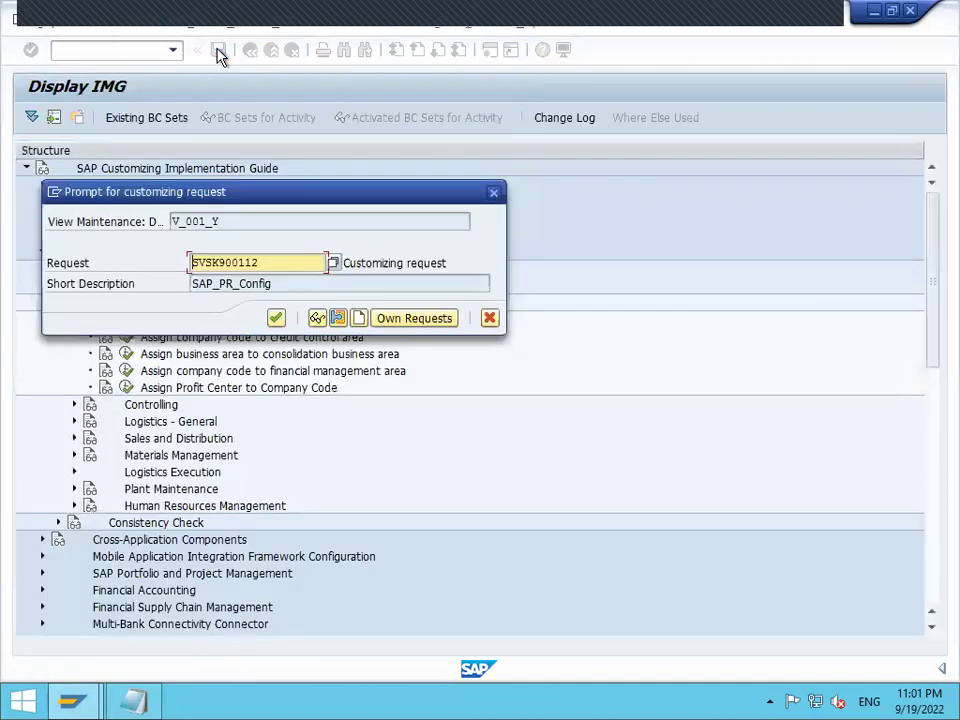
{"action": "key", "text": "Return"}
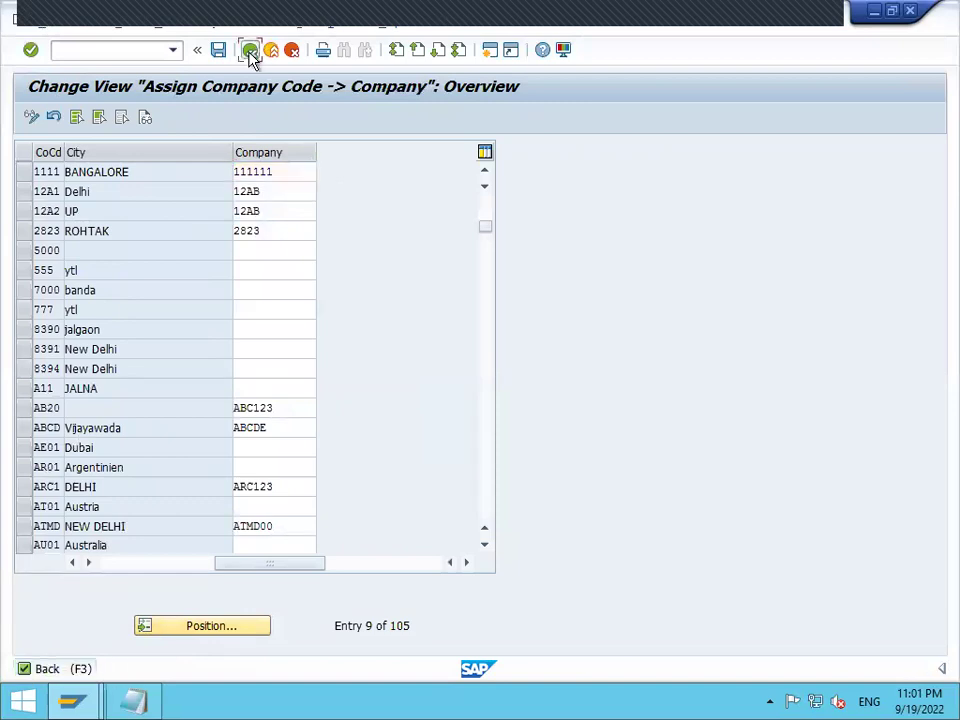
{"action": "left_click", "coordinate": [250, 50]}
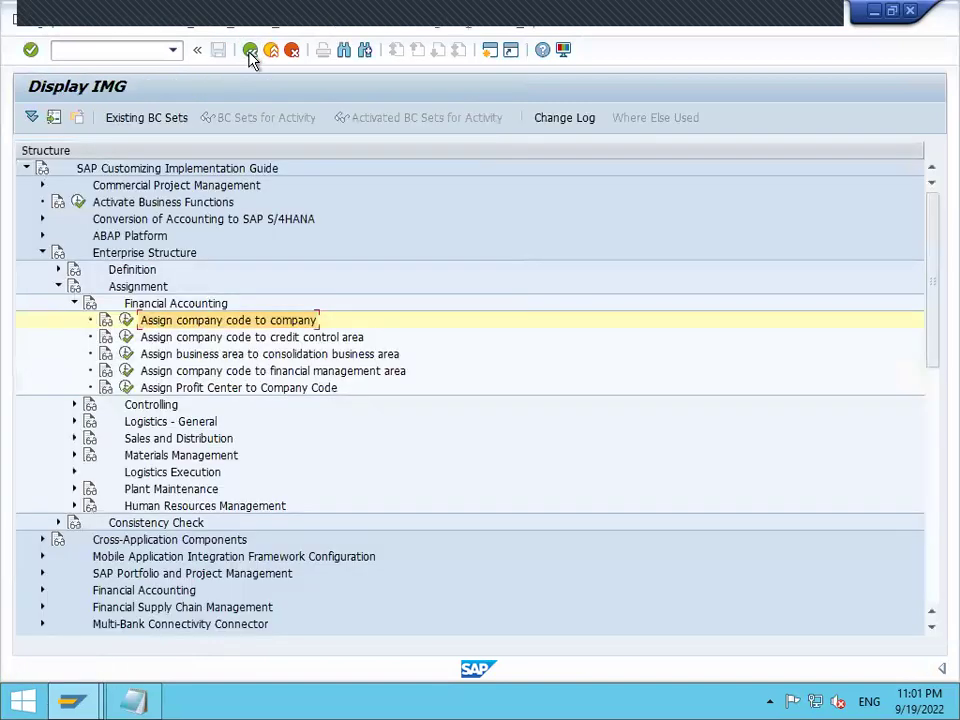
{"action": "left_click", "coordinate": [74, 304]}
In Assign plant to company code, add a row linking company code 1111 and plant 1111
{"action": "left_click", "coordinate": [75, 338]}
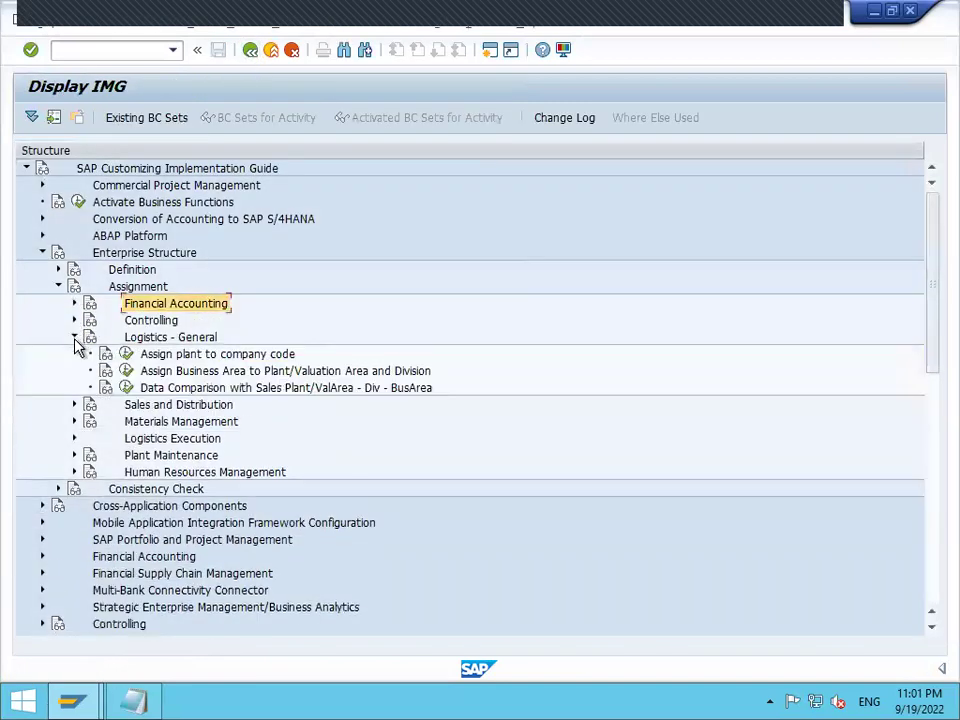
{"action": "left_click", "coordinate": [126, 354]}
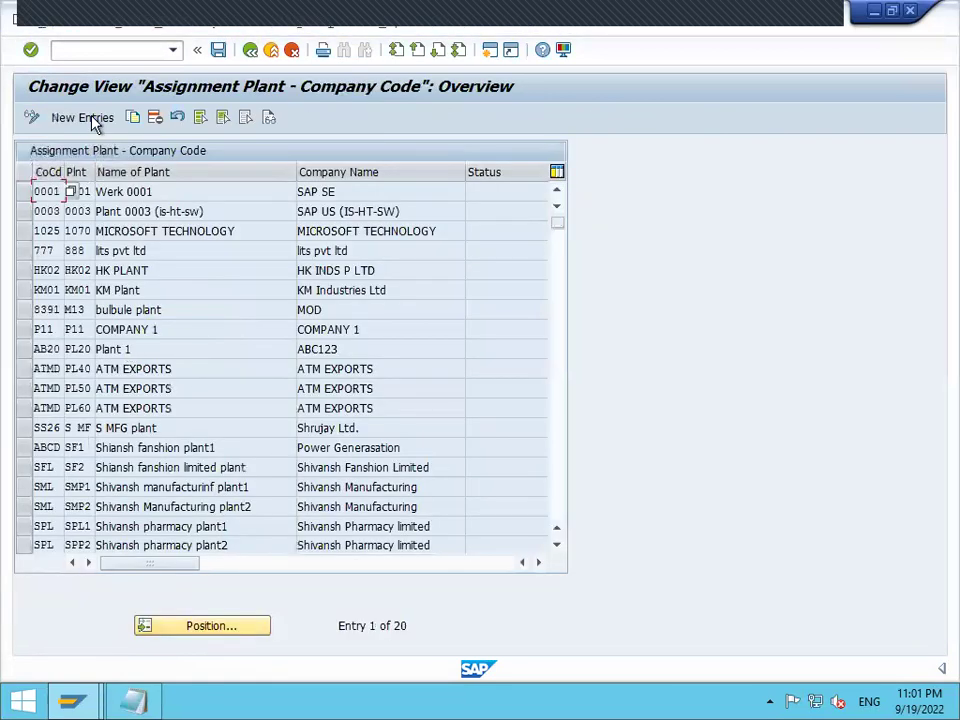
{"action": "left_click", "coordinate": [88, 118]}
{"action": "type", "text": "1111"}
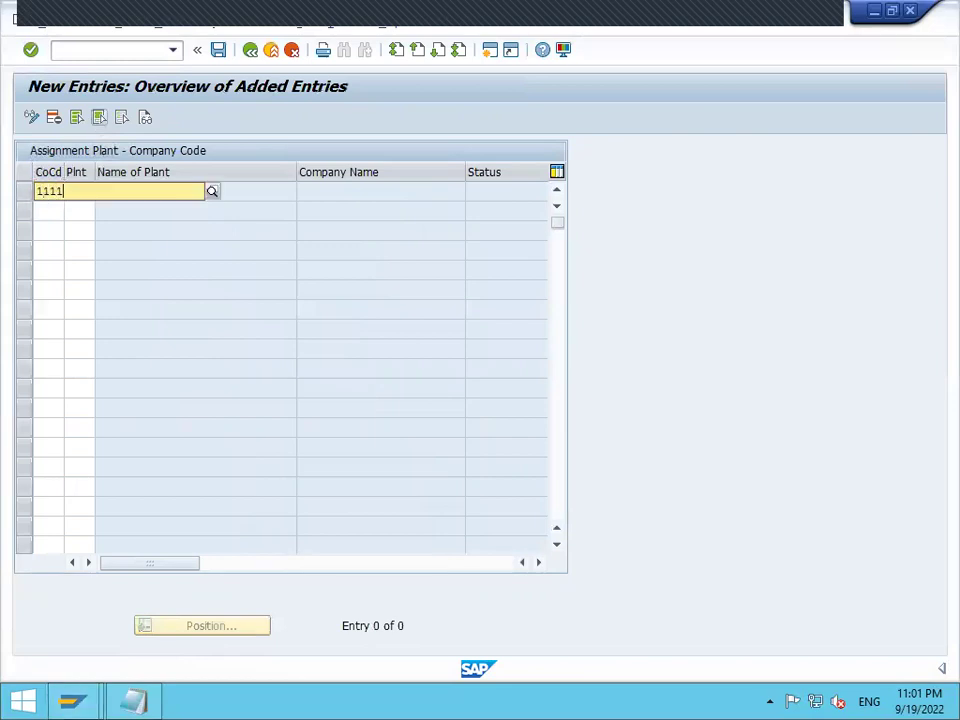
{"action": "key", "text": "Down"}
{"action": "key", "text": "Return"}
{"action": "key", "text": "Tab"}
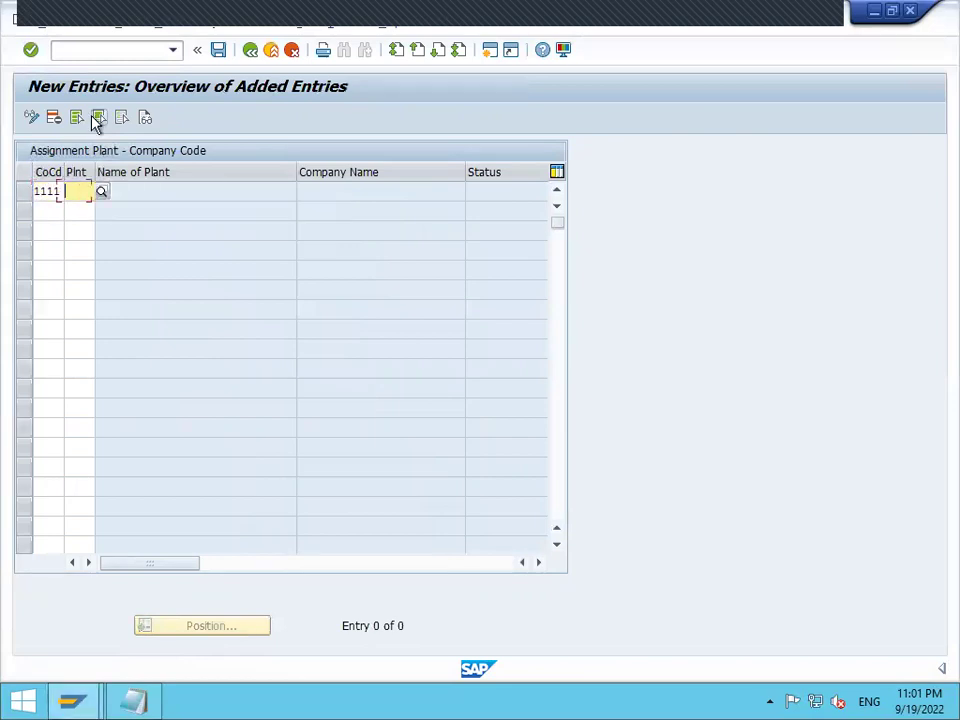
{"action": "type", "text": "1111"}
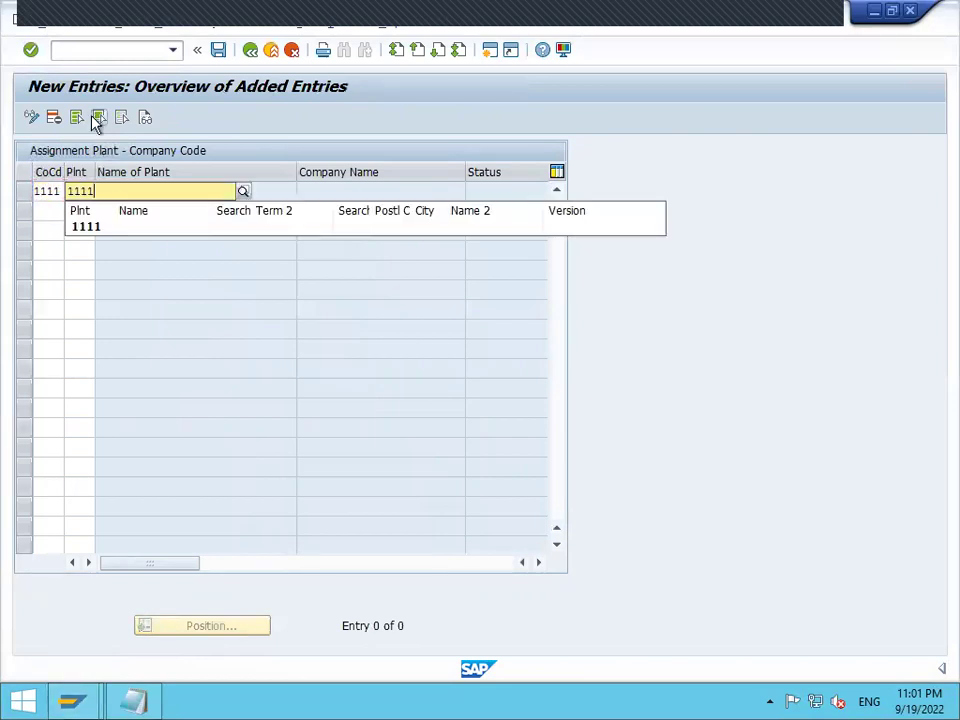
{"action": "key", "text": "Return"}
{"action": "key", "text": "Return"}
Save the plant assignment under a customizing request and return to the IMG tree
{"action": "left_click", "coordinate": [219, 51]}
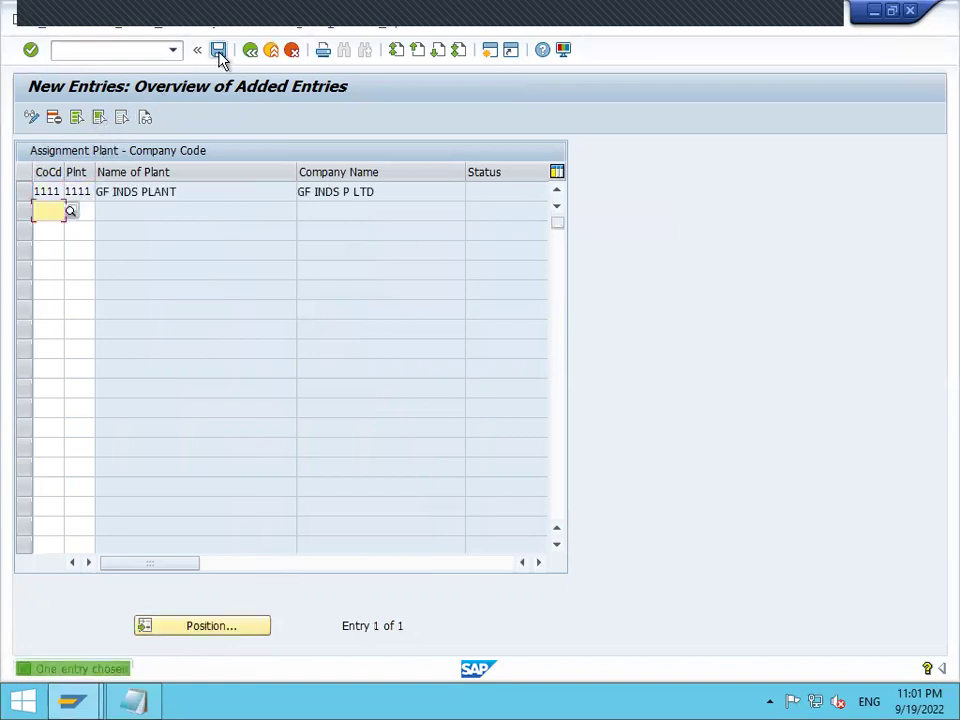
{"action": "left_click", "coordinate": [277, 319]}
{"action": "left_click", "coordinate": [250, 51]}
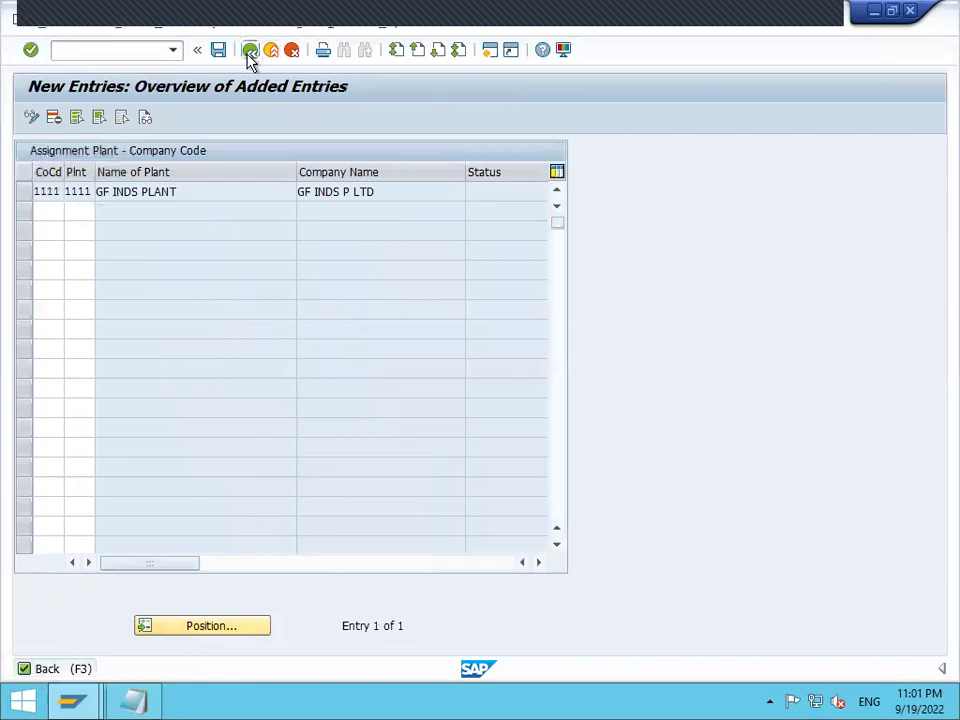
{"action": "left_click", "coordinate": [250, 51]}
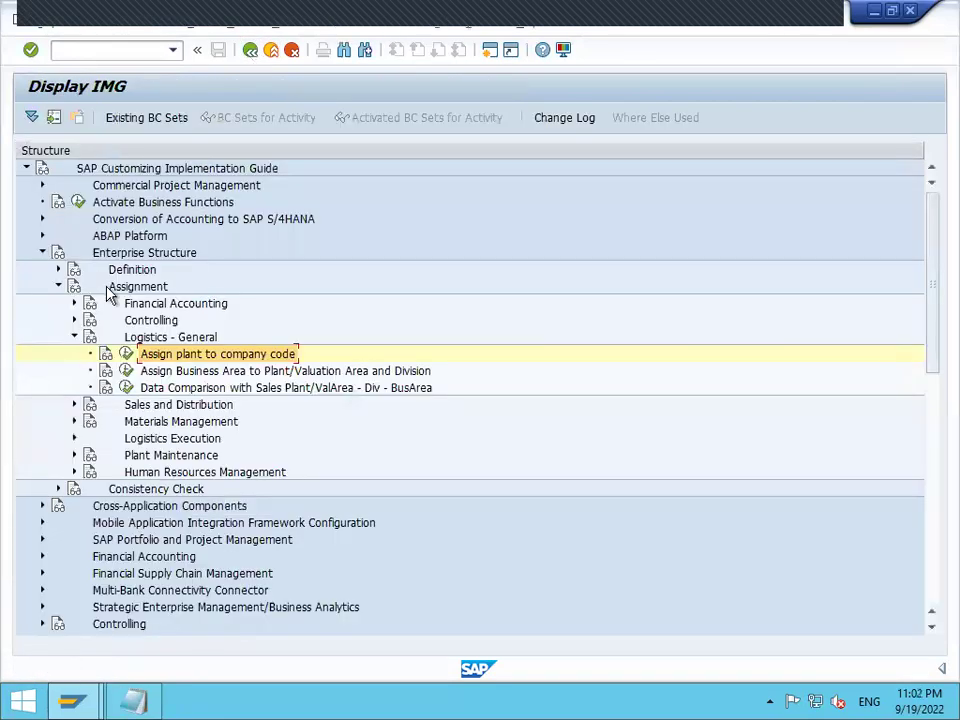
Open the purchasing organization to company code assignment table under Materials Management
{"action": "left_click", "coordinate": [74, 339]}
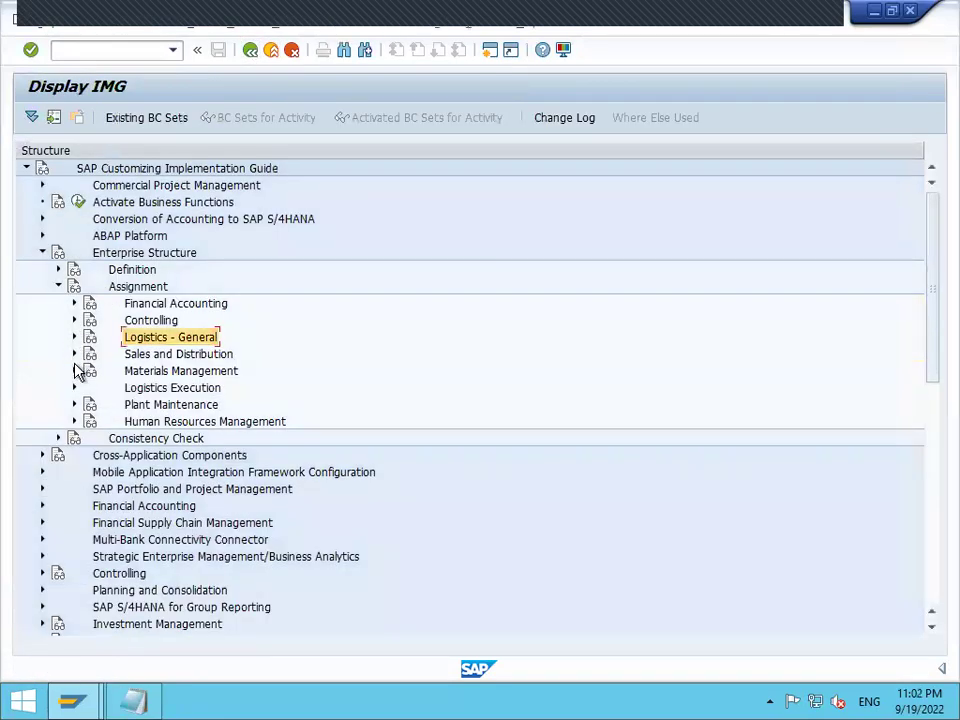
{"action": "left_click", "coordinate": [74, 371]}
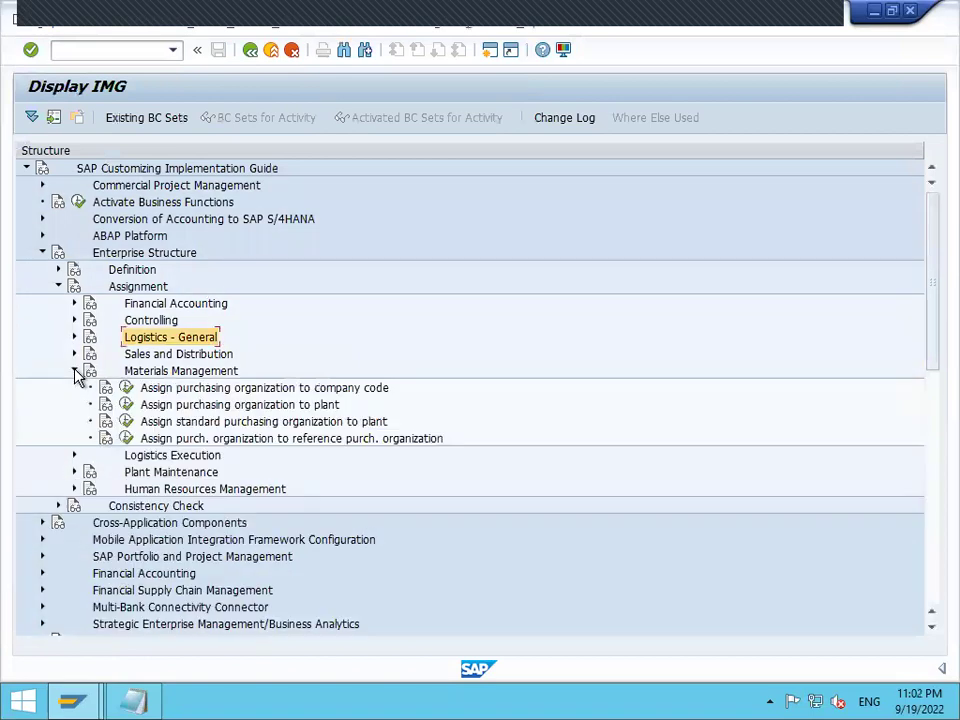
{"action": "left_click", "coordinate": [127, 390]}
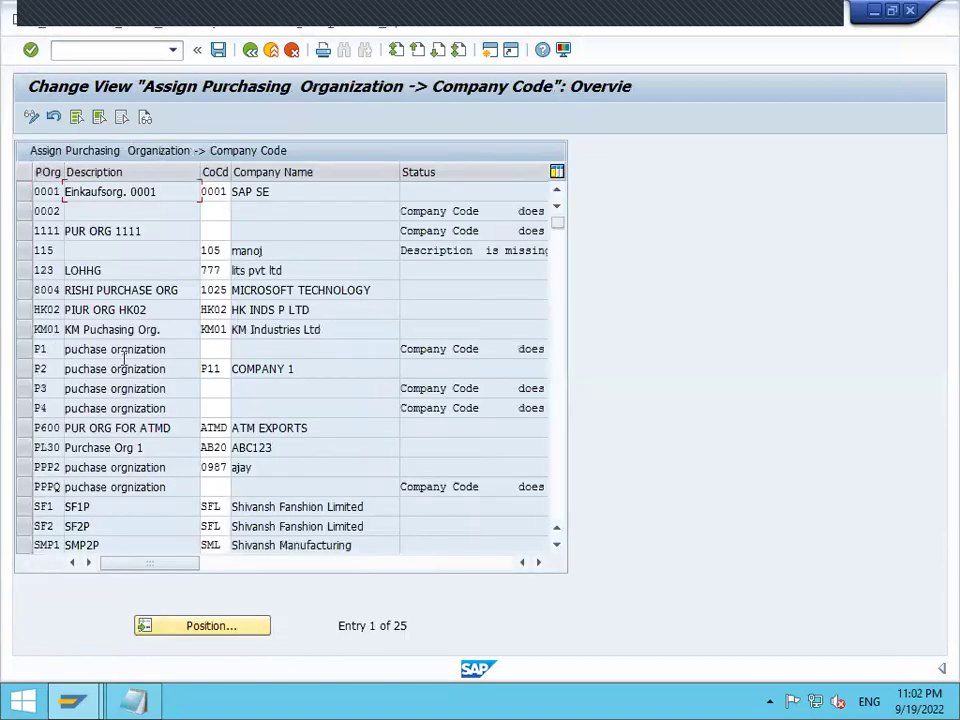
Assign company code 1111 to purchasing organization 1111 and save it under the customizing request
{"action": "left_click", "coordinate": [210, 625]}
{"action": "type", "text": "1111"}
{"action": "key", "text": "Return"}
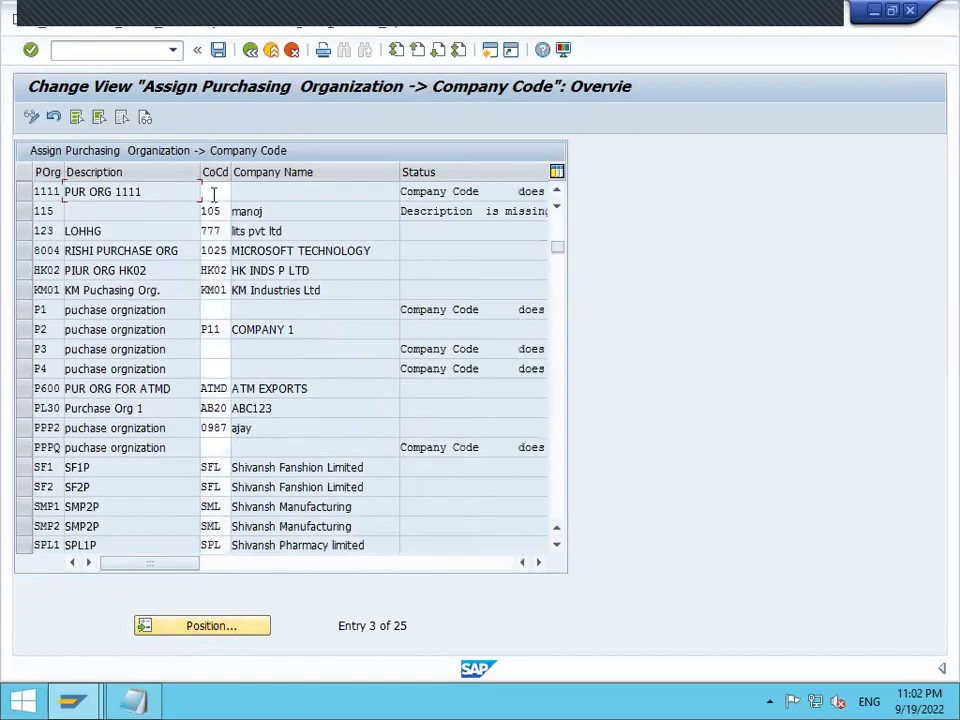
{"action": "left_click", "coordinate": [213, 191]}
{"action": "type", "text": "1111"}
{"action": "key", "text": "Return"}
{"action": "left_click", "coordinate": [218, 50]}
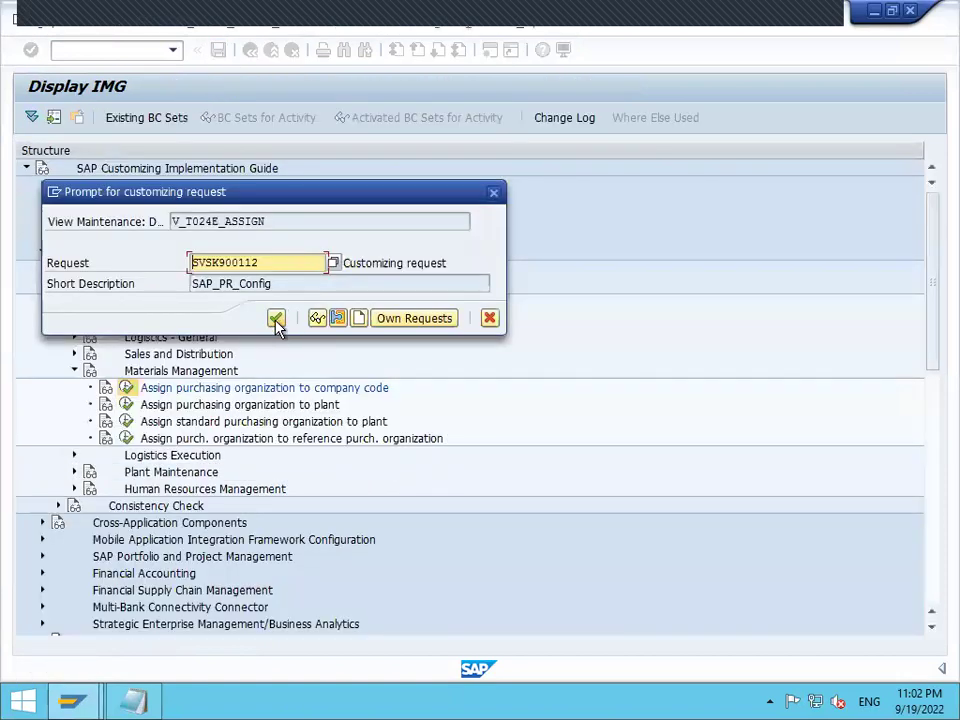
{"action": "left_click", "coordinate": [275, 318]}
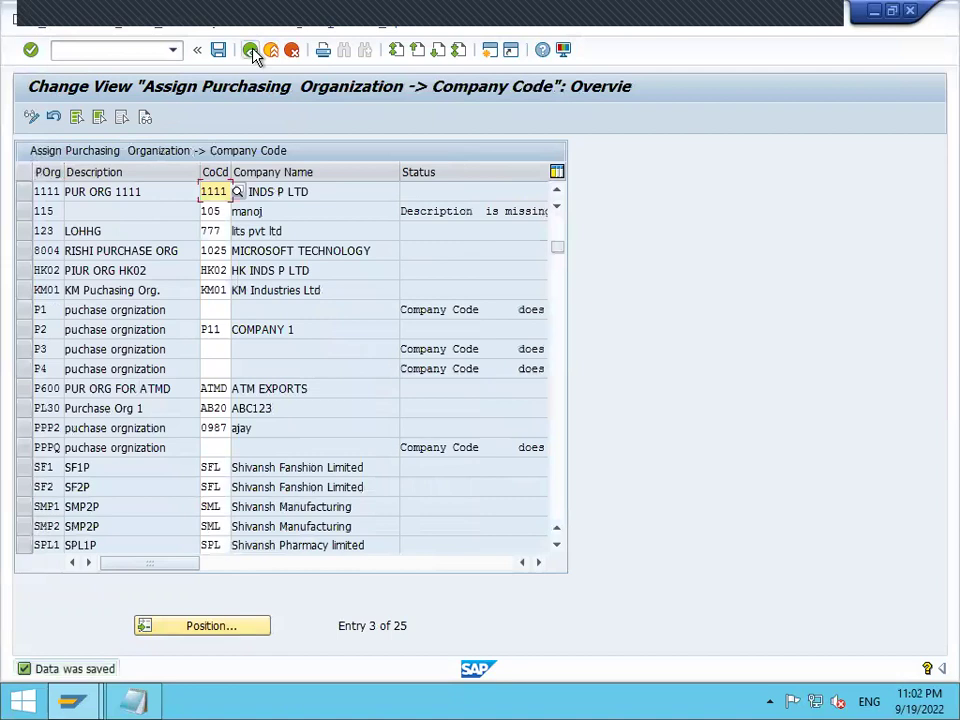
{"action": "left_click", "coordinate": [251, 50]}
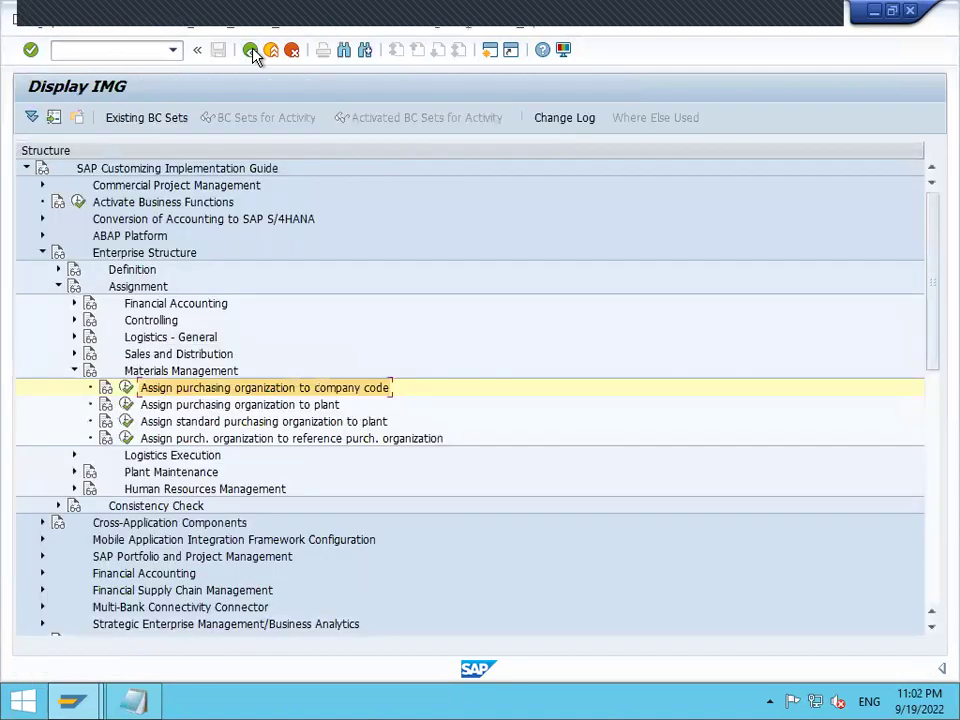
Add a new entry linking purchasing organization 1111 to plant 1111 and save it
{"action": "left_click", "coordinate": [127, 405]}
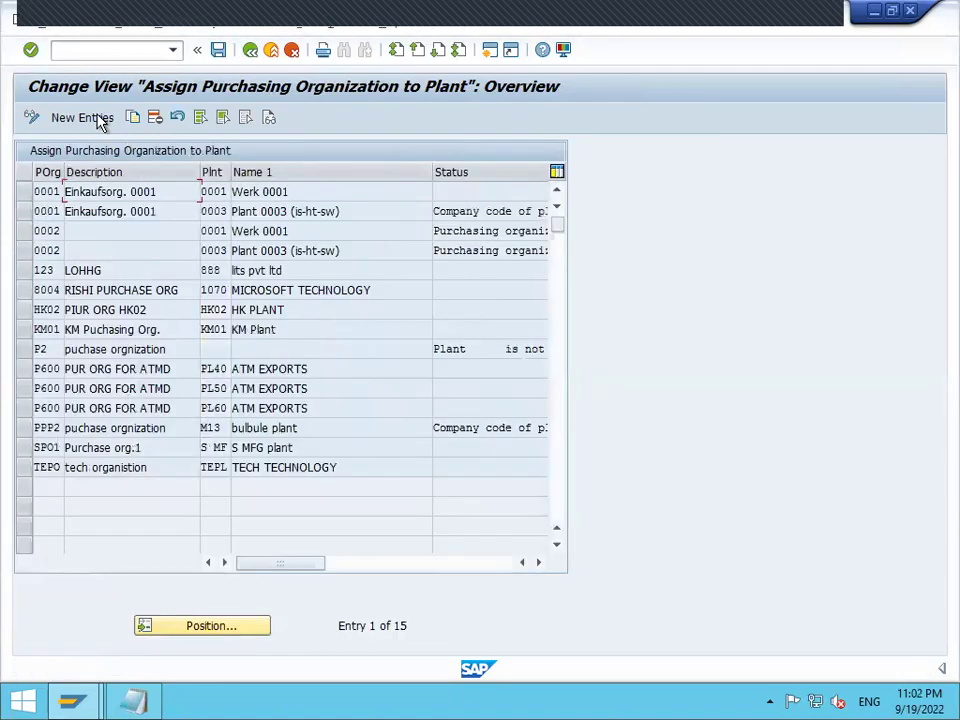
{"action": "left_click", "coordinate": [98, 119]}
{"action": "type", "text": "1111"}
{"action": "key", "text": "Tab"}
{"action": "type", "text": "111"}
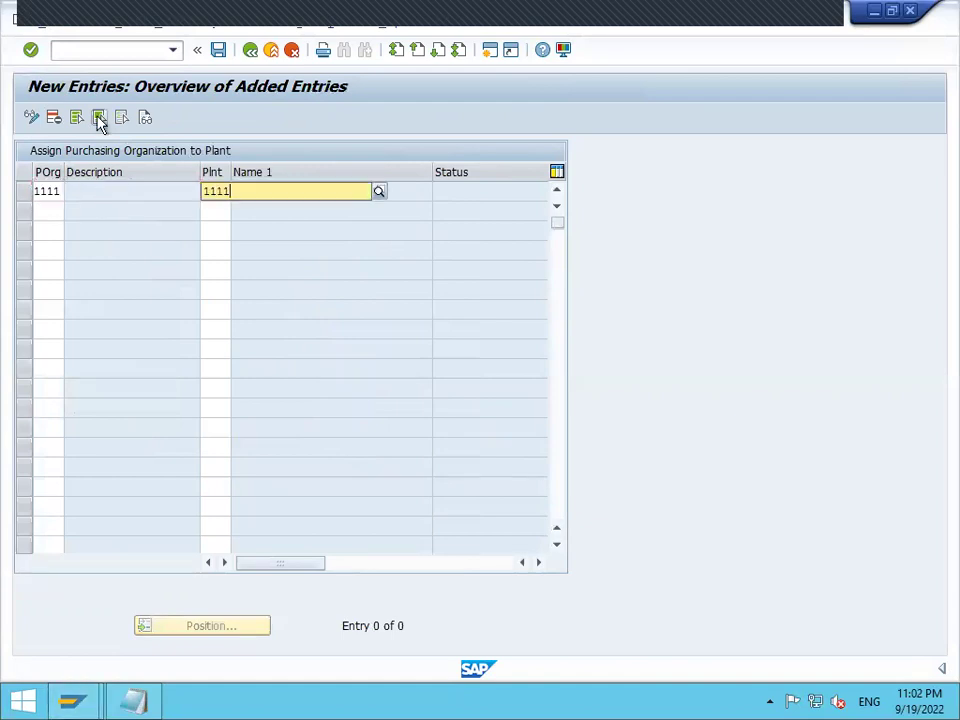
{"action": "type", "text": "1"}
{"action": "key", "text": "Return"}
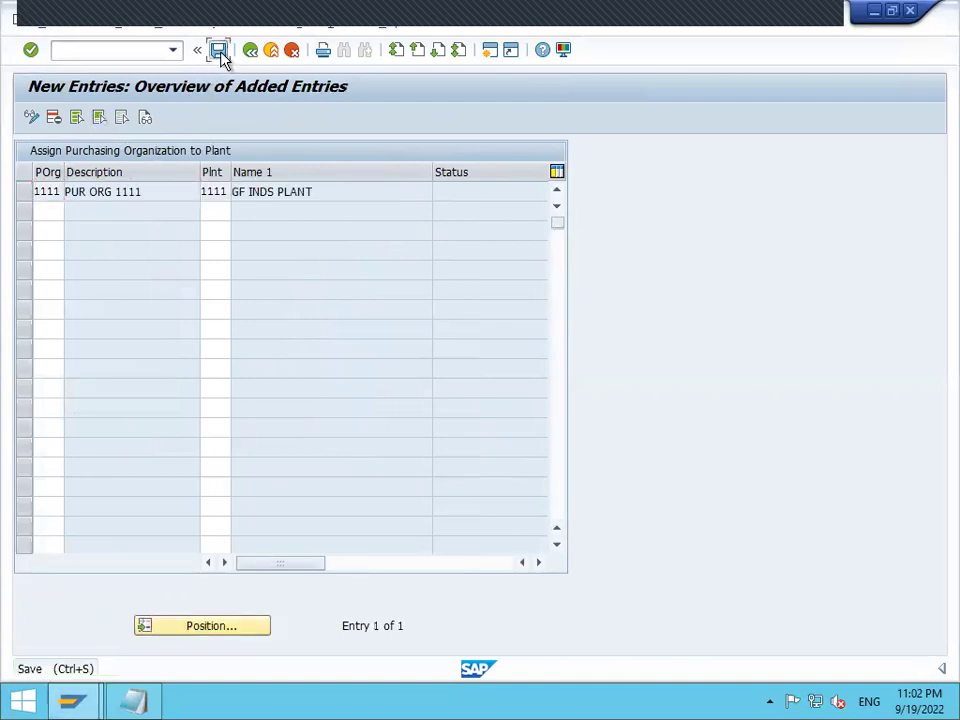
{"action": "left_click", "coordinate": [219, 50]}
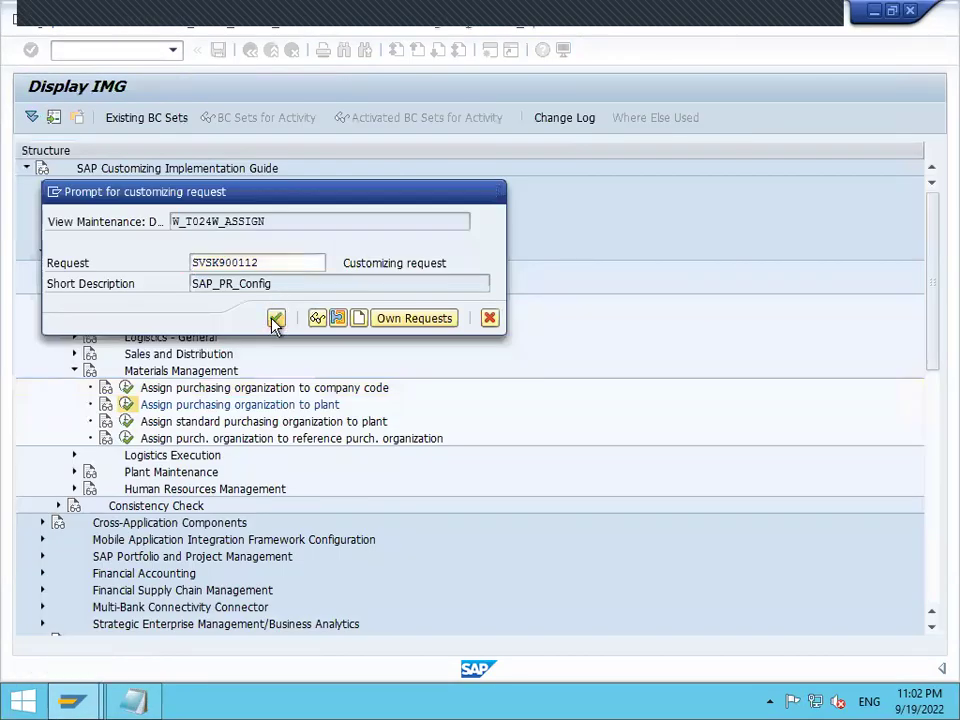
{"action": "left_click", "coordinate": [275, 319]}
{"action": "left_click", "coordinate": [250, 52]}
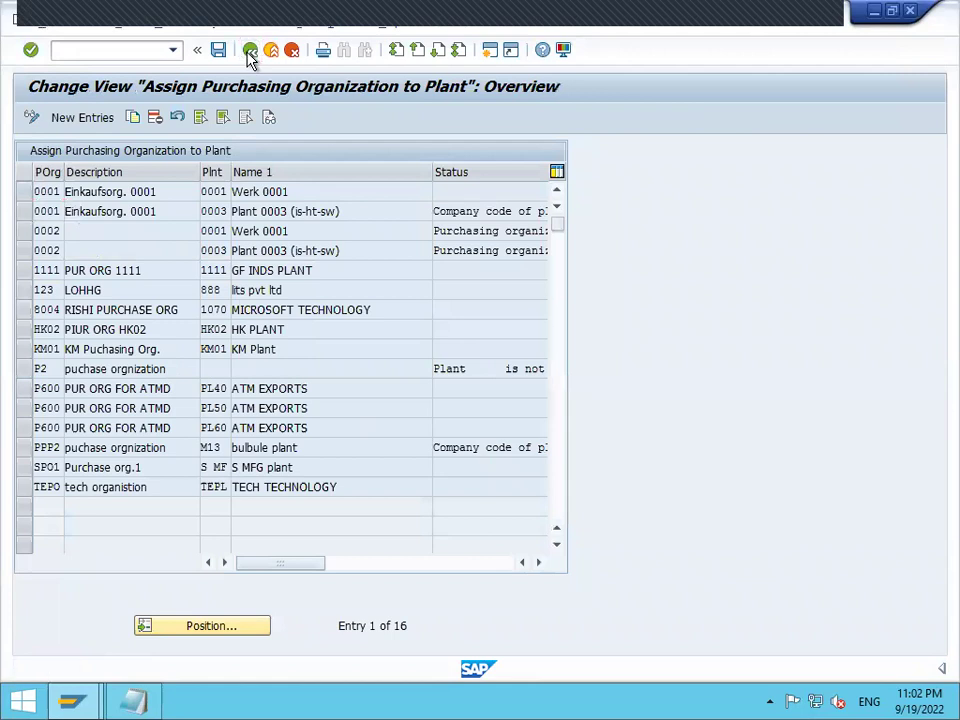
{"action": "left_click", "coordinate": [250, 51]}
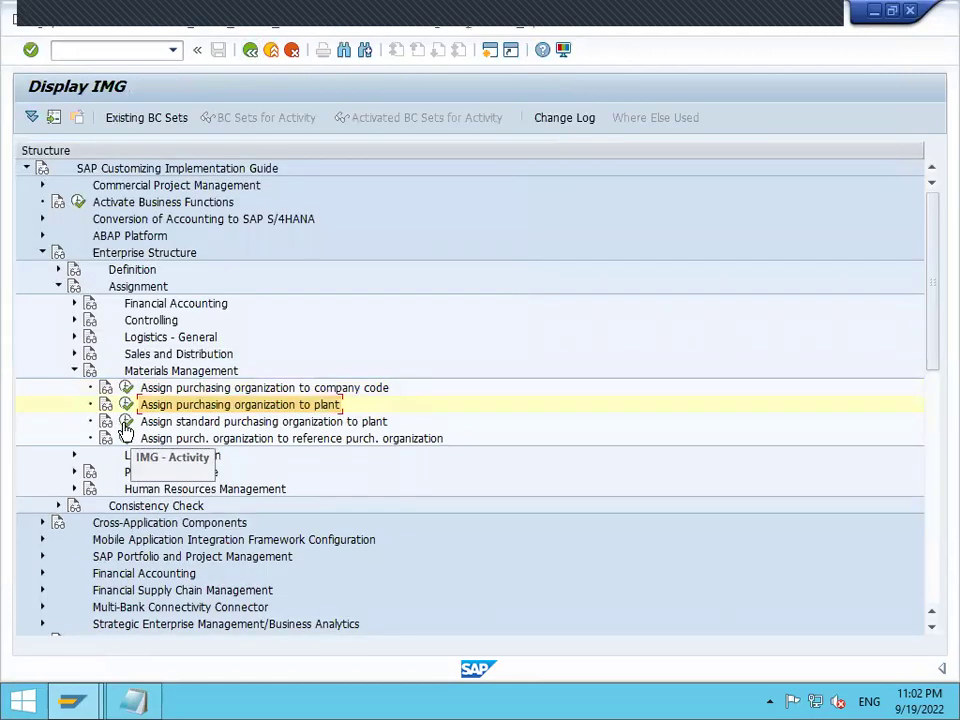
Set 1111 as plant 1111's standard purchasing organization and save under the customizing request
{"action": "left_click", "coordinate": [125, 422]}
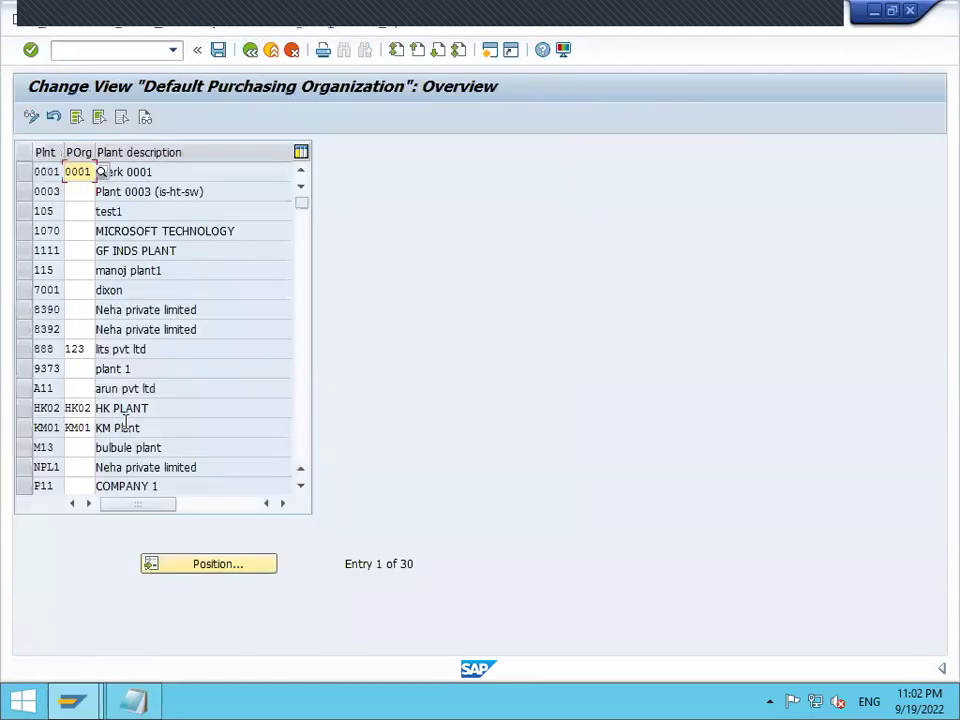
{"action": "left_click", "coordinate": [206, 571]}
{"action": "type", "text": "1111"}
{"action": "key", "text": "Return"}
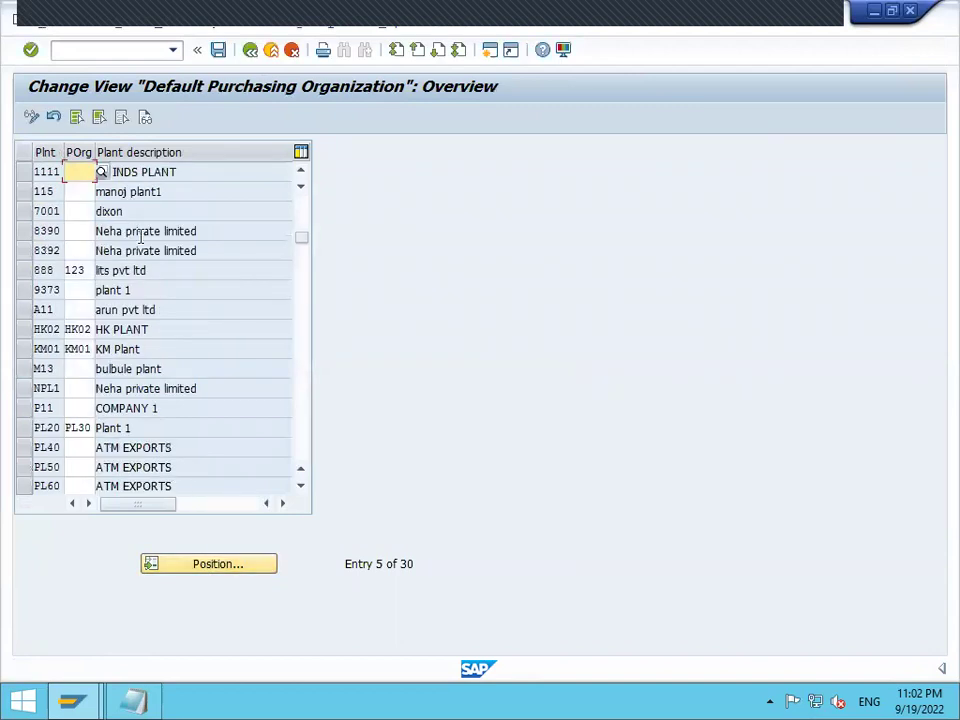
{"action": "type", "text": "1111"}
{"action": "key", "text": "Return"}
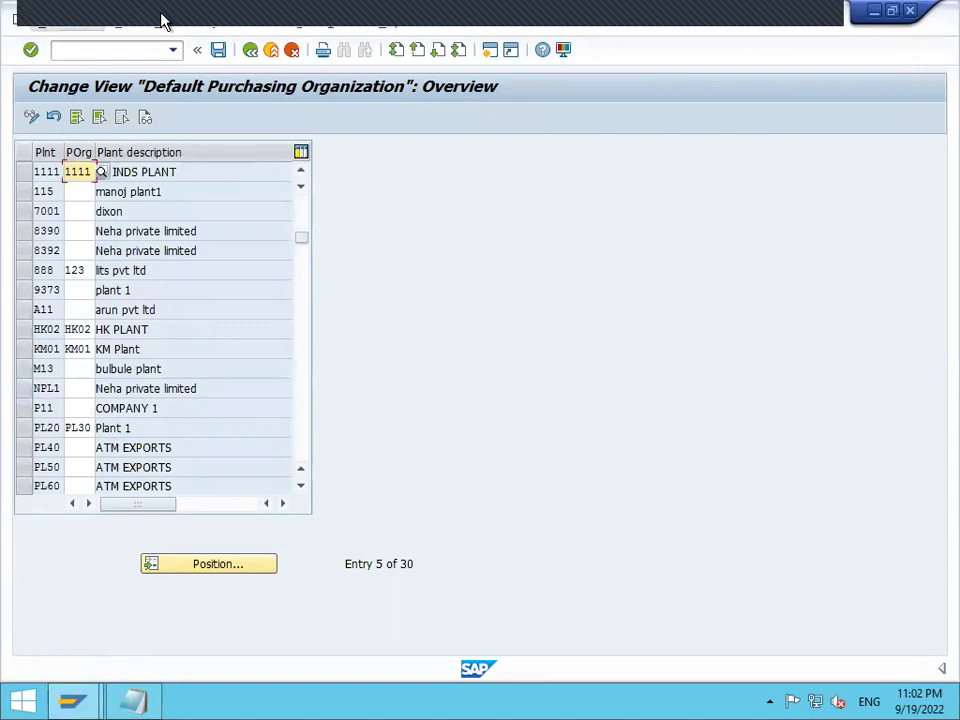
{"action": "left_click", "coordinate": [222, 55]}
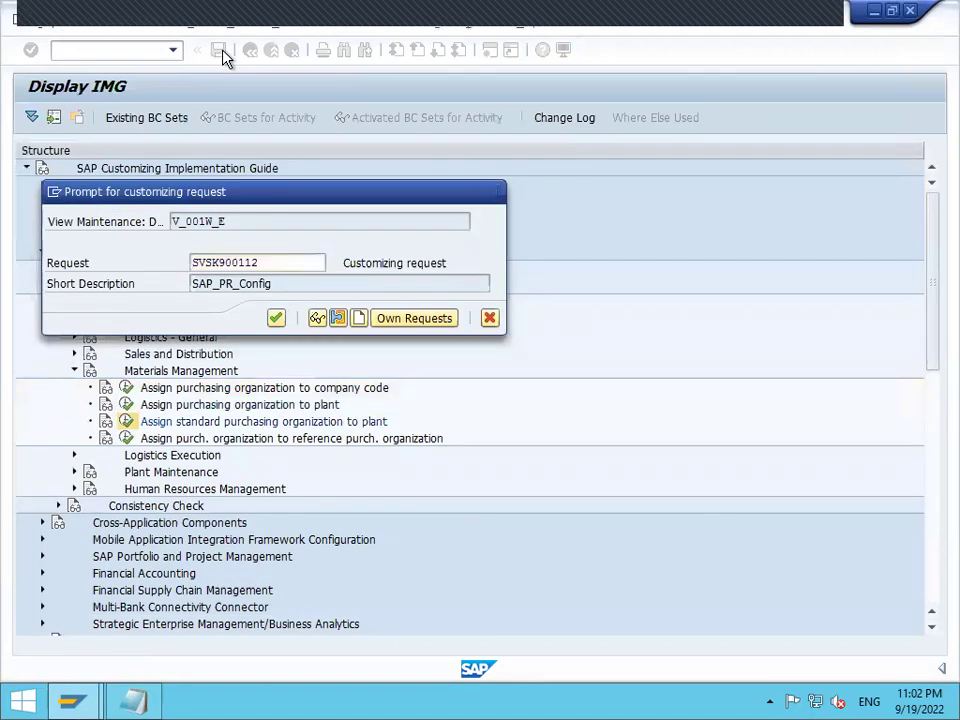
{"action": "key", "text": "Return"}
{"action": "left_click", "coordinate": [251, 50]}
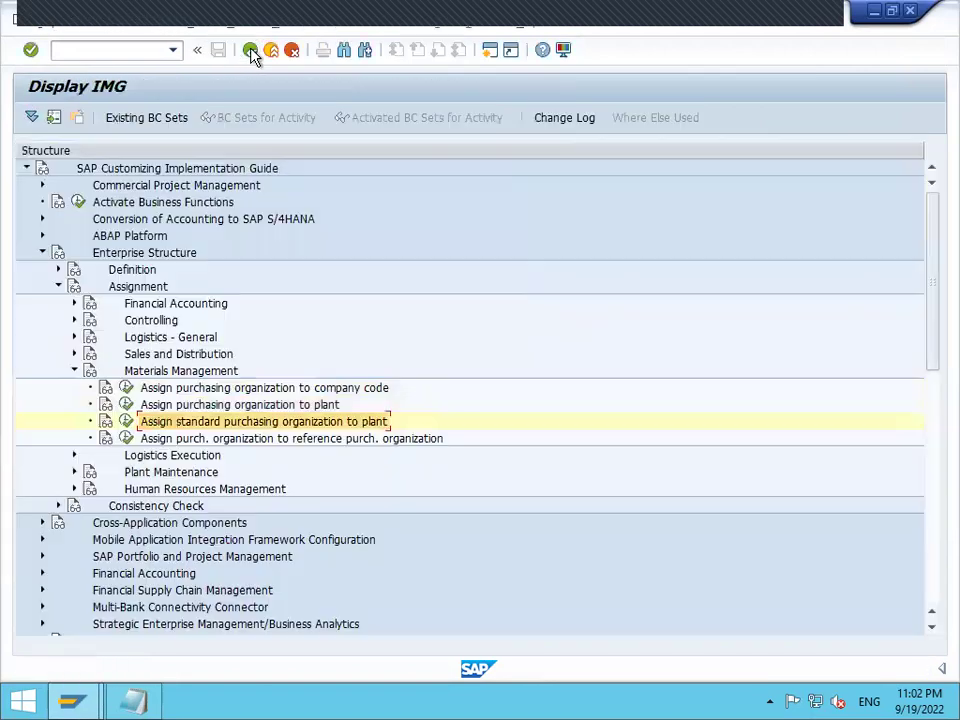
Create a new entry with purchasing organization 1111 referencing purchasing organization 1111
{"action": "left_click", "coordinate": [125, 439]}
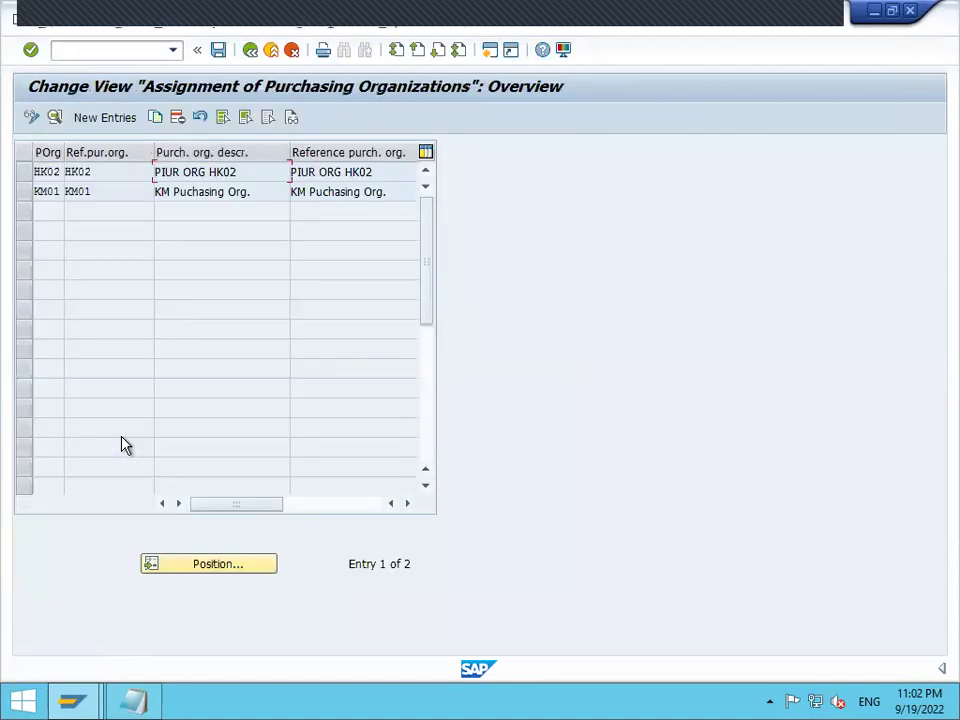
{"action": "left_click", "coordinate": [110, 118]}
{"action": "type", "text": "111"}
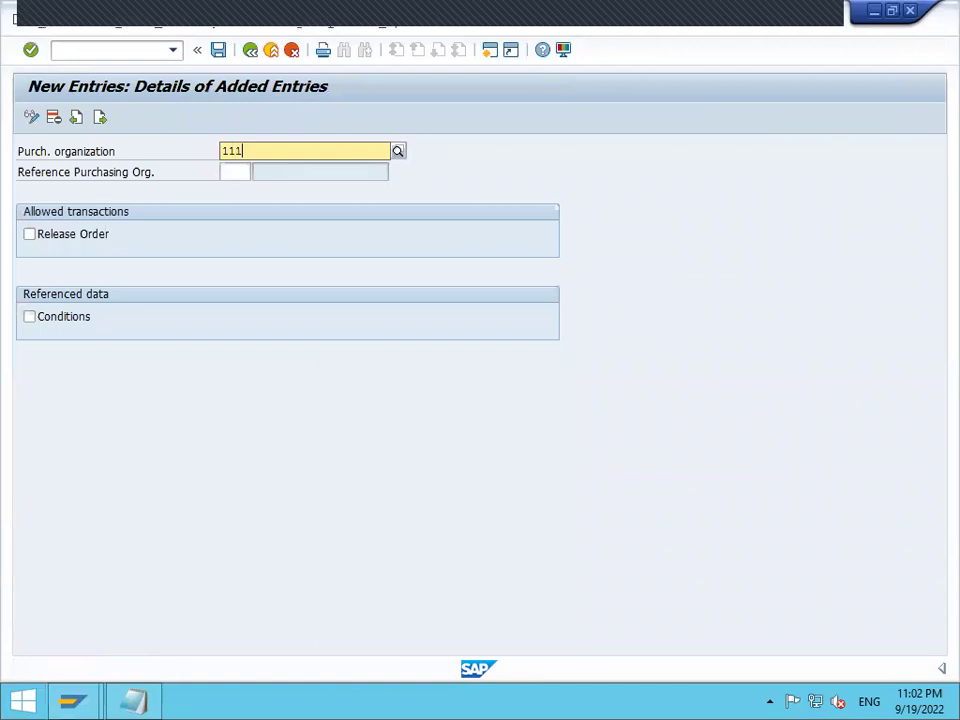
{"action": "type", "text": "1"}
{"action": "key", "text": "Return"}
{"action": "key", "text": "Tab"}
{"action": "type", "text": "1111"}
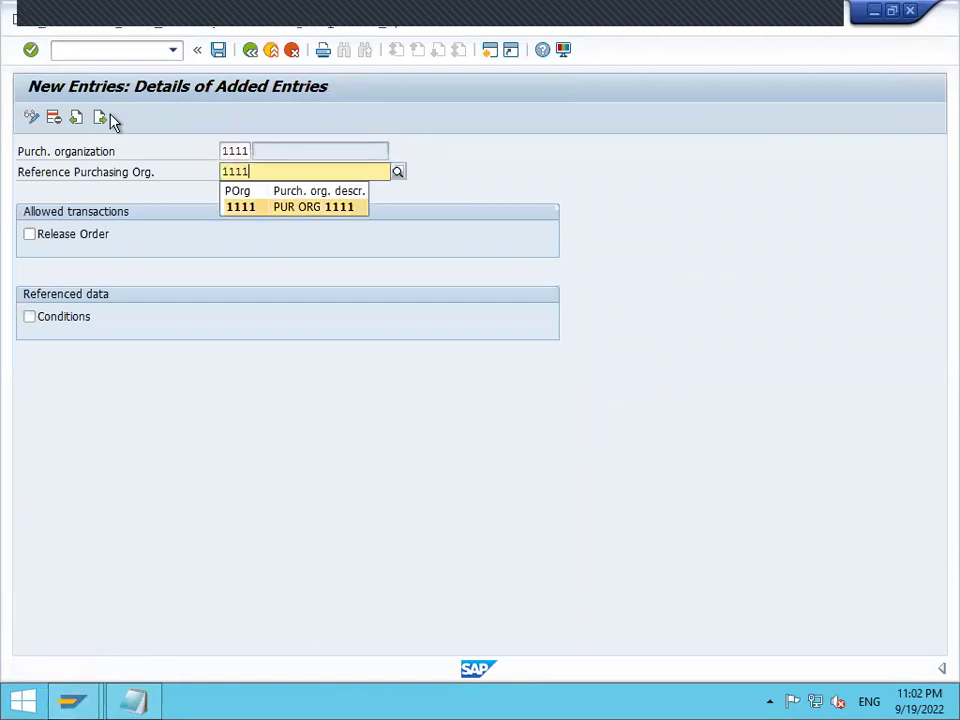
{"action": "key", "text": "Return"}
Allow Release Order and Conditions, save the entry, and exit the customizing project
{"action": "left_click", "coordinate": [30, 236]}
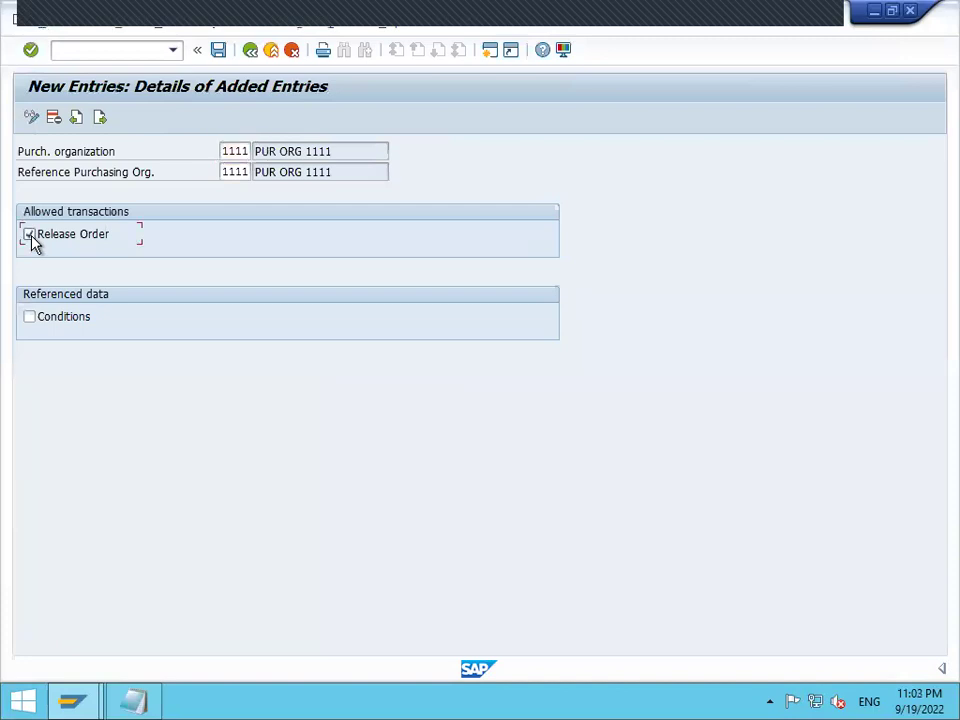
{"action": "left_click", "coordinate": [30, 318]}
{"action": "left_click", "coordinate": [218, 50]}
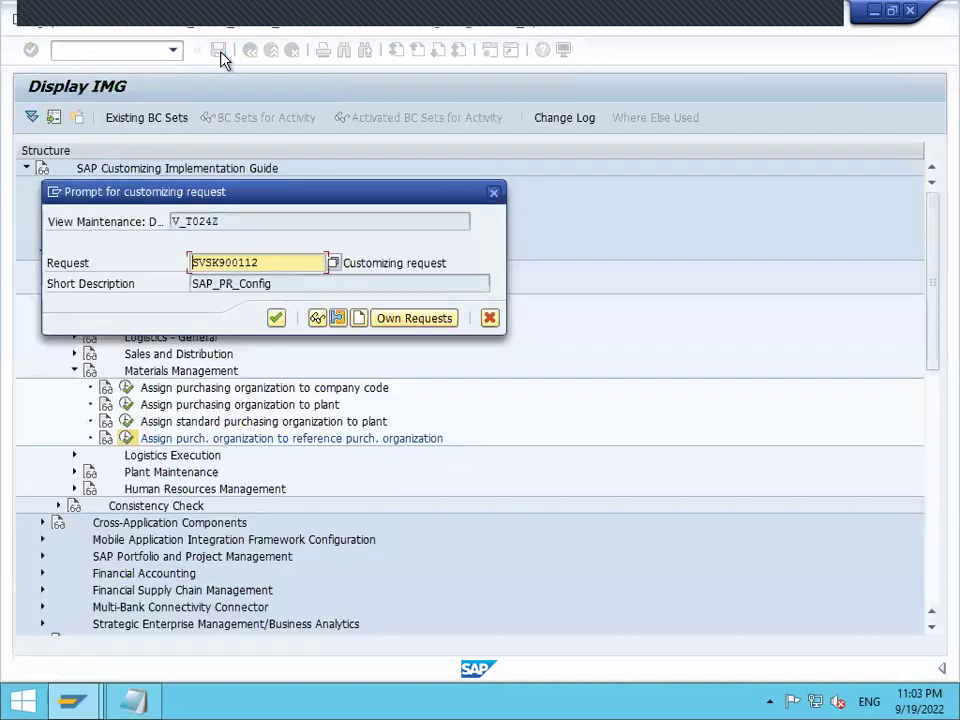
{"action": "left_click", "coordinate": [276, 319]}
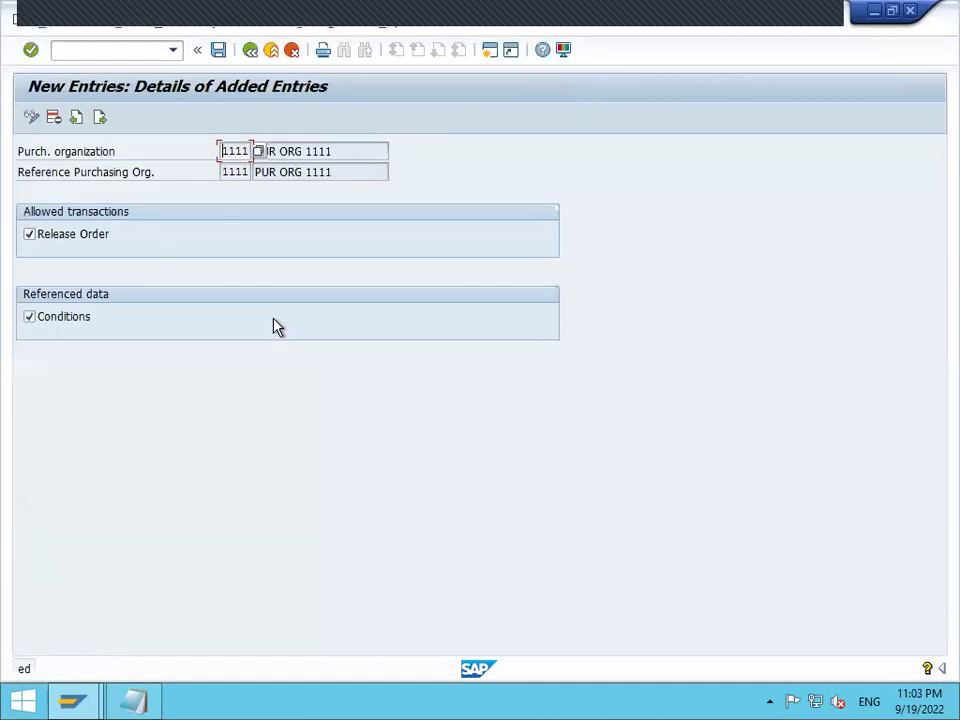
{"action": "left_click", "coordinate": [250, 50]}
{"action": "left_click", "coordinate": [250, 50]}
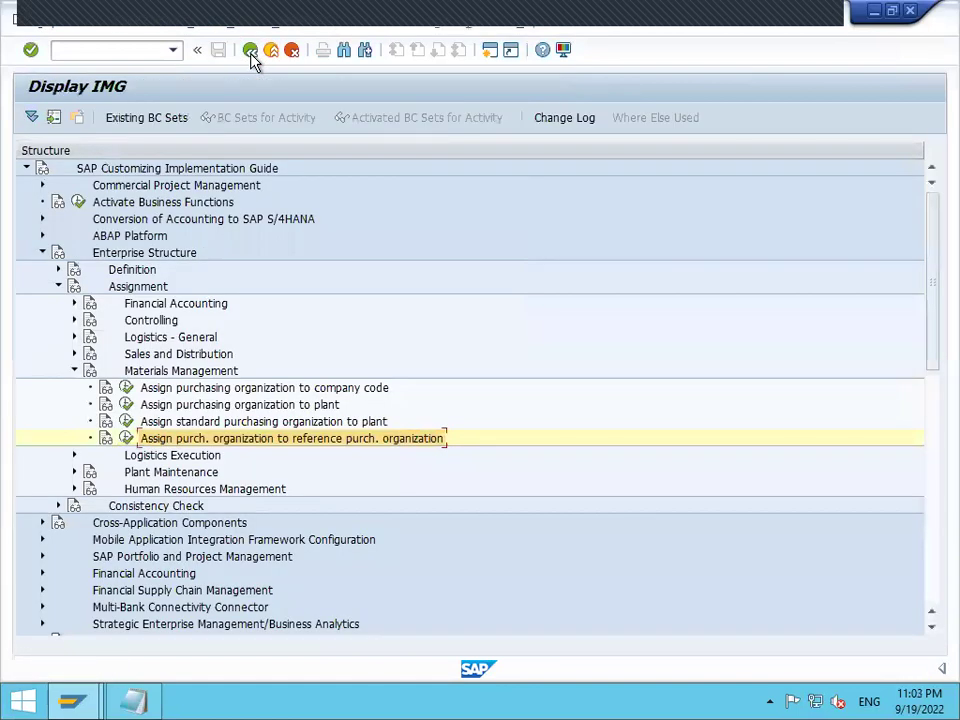
{"action": "left_click", "coordinate": [250, 50]}
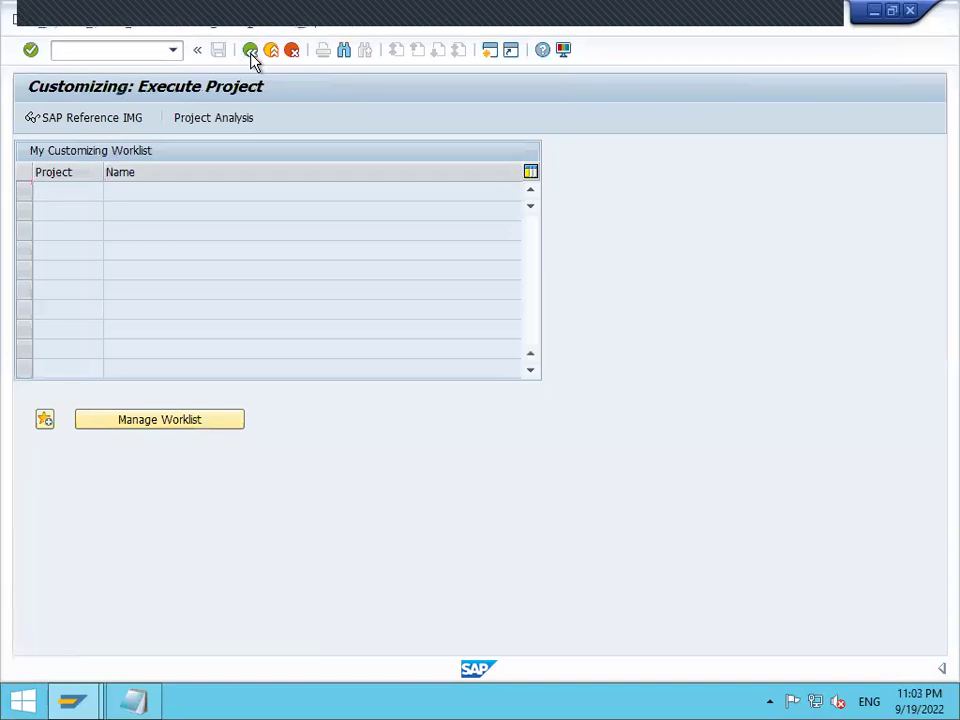
{"action": "left_click", "coordinate": [250, 55]}
Bring Notepad to the front and select all of the enterprise-structure notes
{"action": "left_click", "coordinate": [148, 703]}
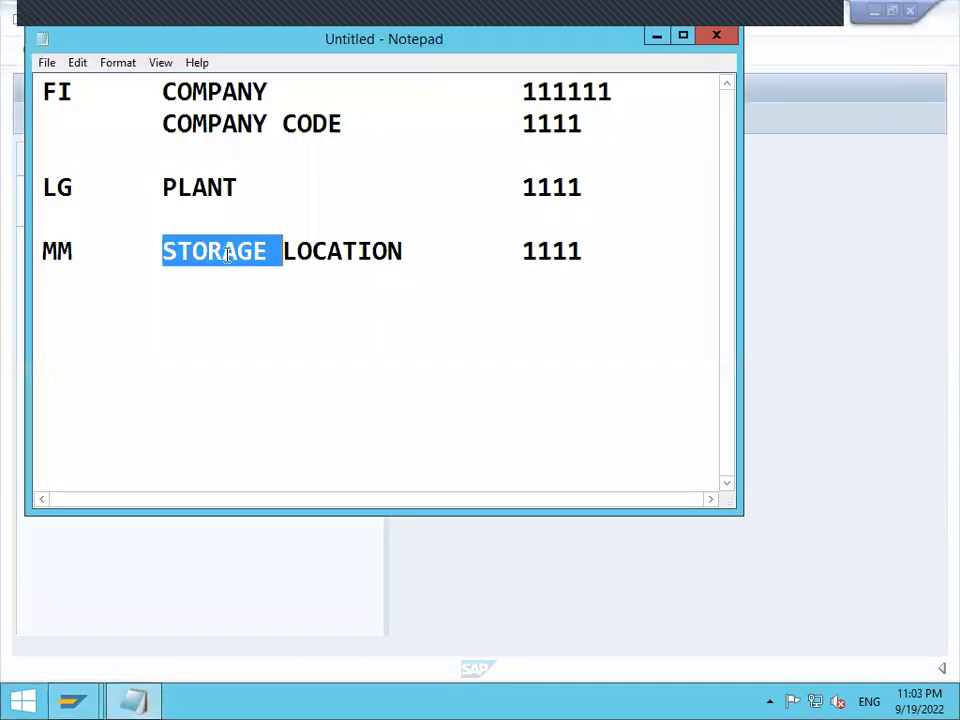
{"action": "left_click_drag", "start_coordinate": [40, 92], "coordinate": [592, 262]}
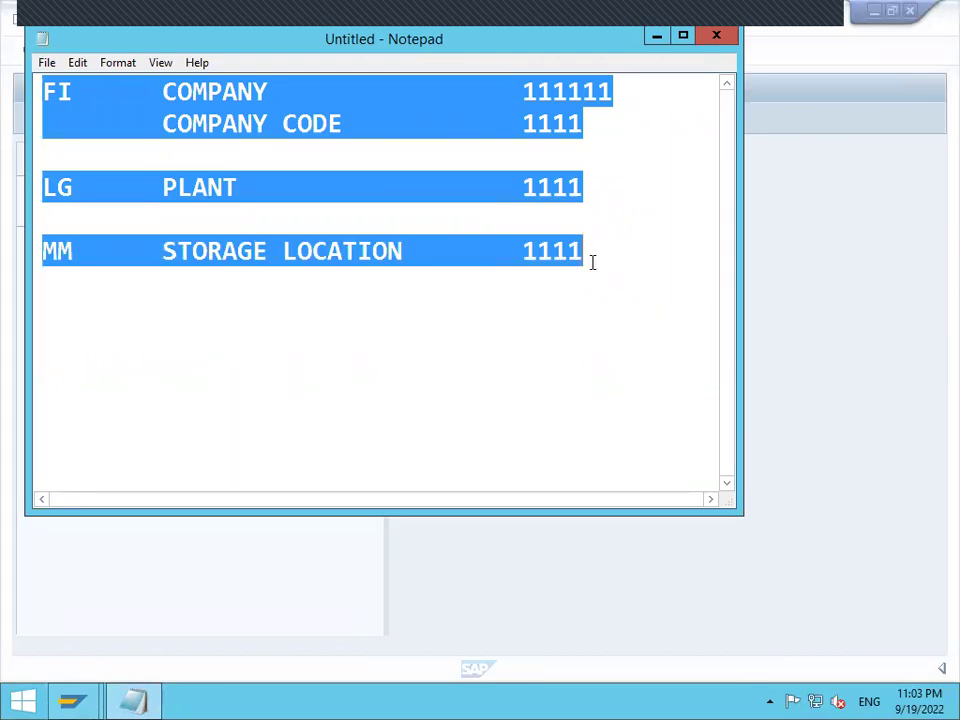